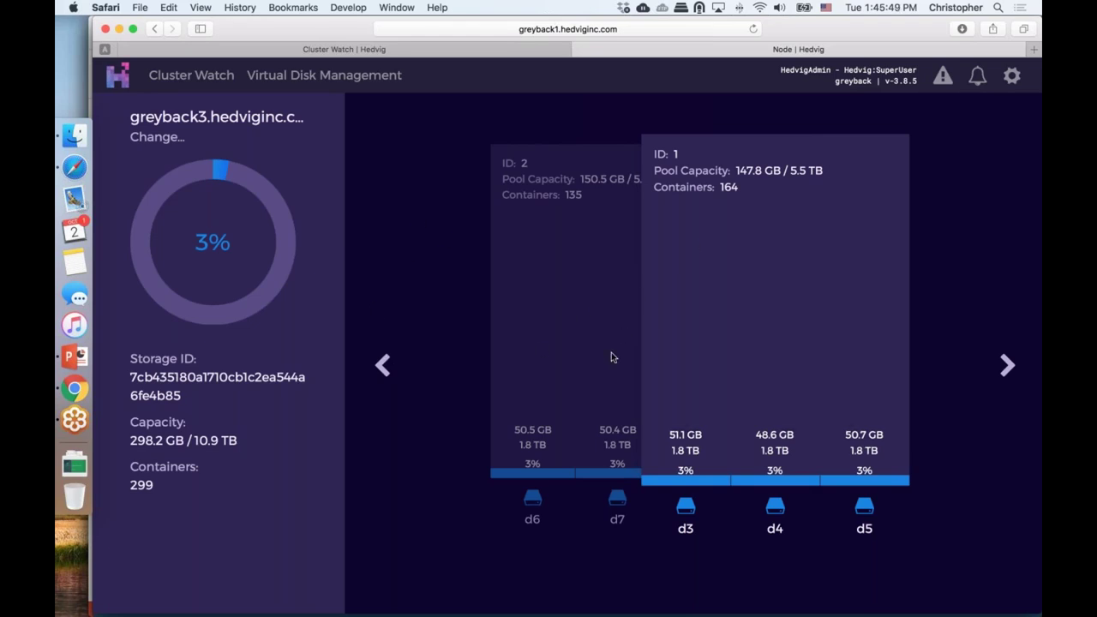
- Inspect the greyback3 node's other storage pool and compare the Cluster Watch overviews of the greyback and sedemo clusters
{"action": "left_click", "coordinate": [383, 365]}
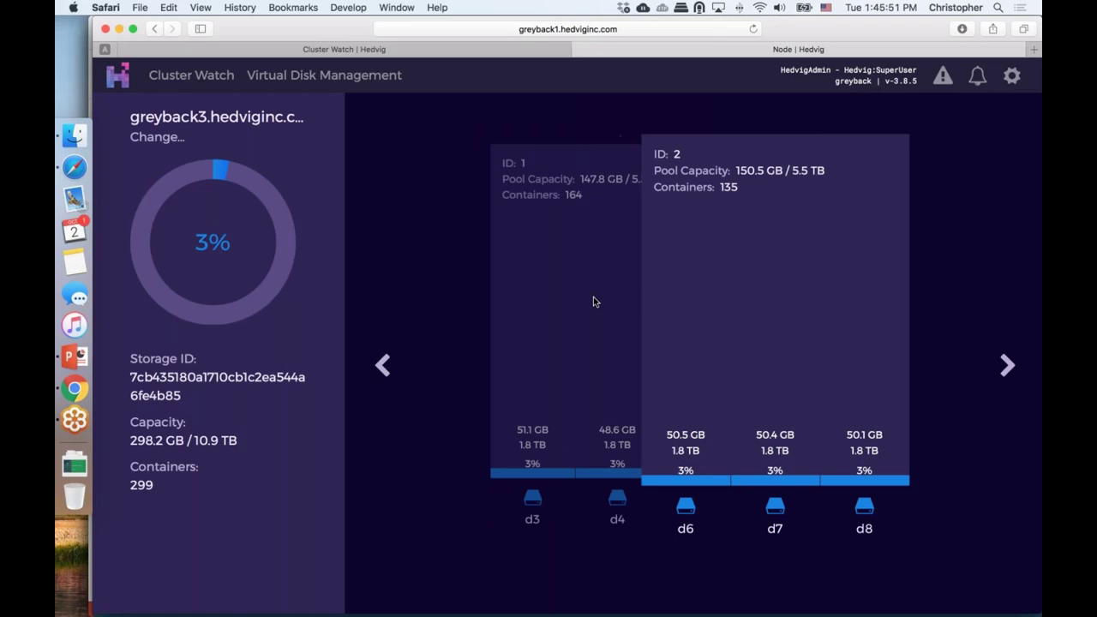
{"action": "left_click", "coordinate": [220, 78]}
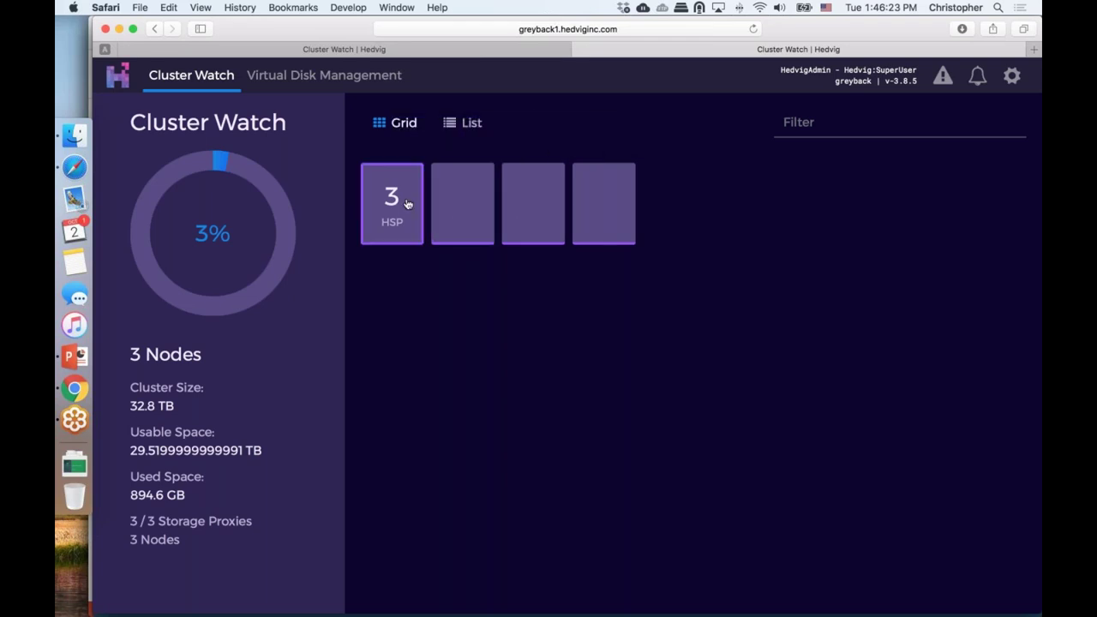
{"action": "left_click", "coordinate": [304, 52]}
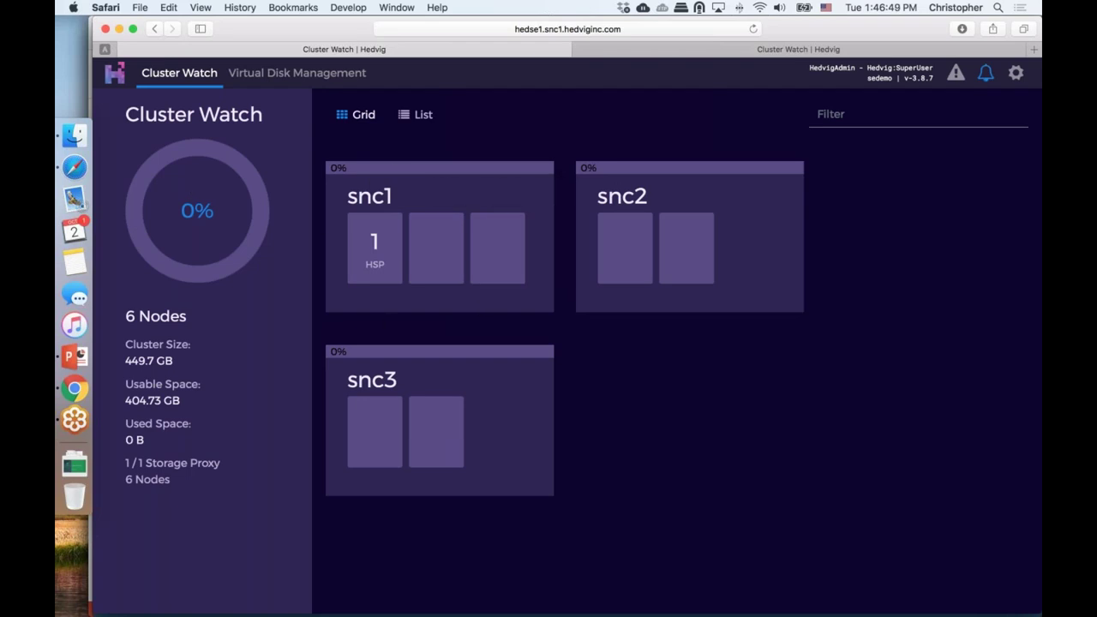
{"action": "mouse_move", "coordinate": [505, 244]}
- Start adding a virtual disk to the sedemo cluster and name it TEST_VMUG
{"action": "left_click", "coordinate": [342, 75]}
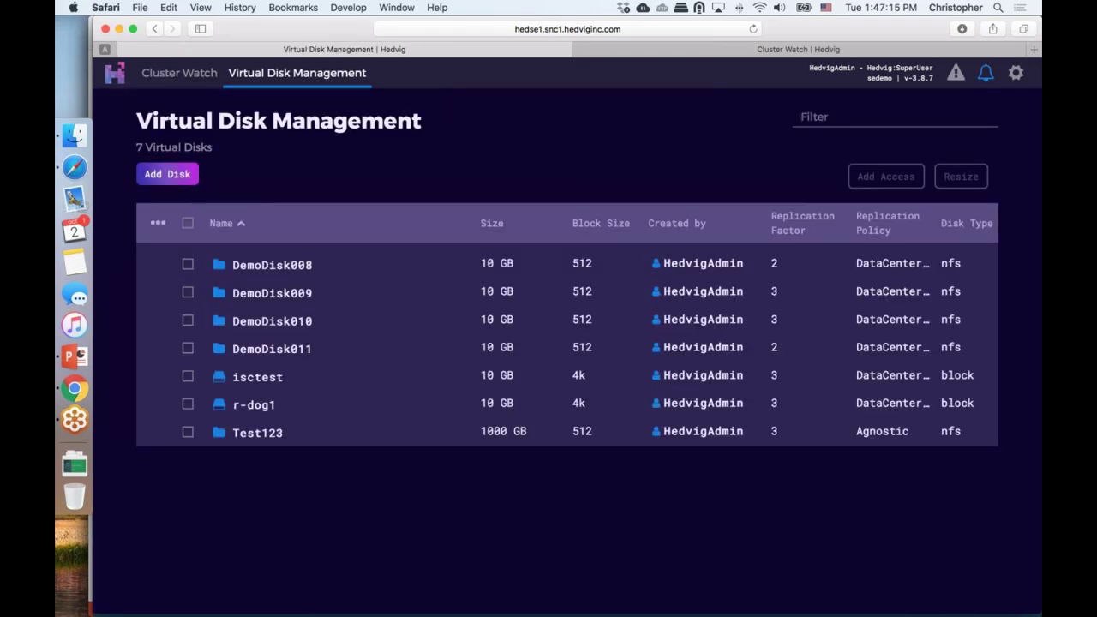
{"action": "left_click", "coordinate": [178, 180]}
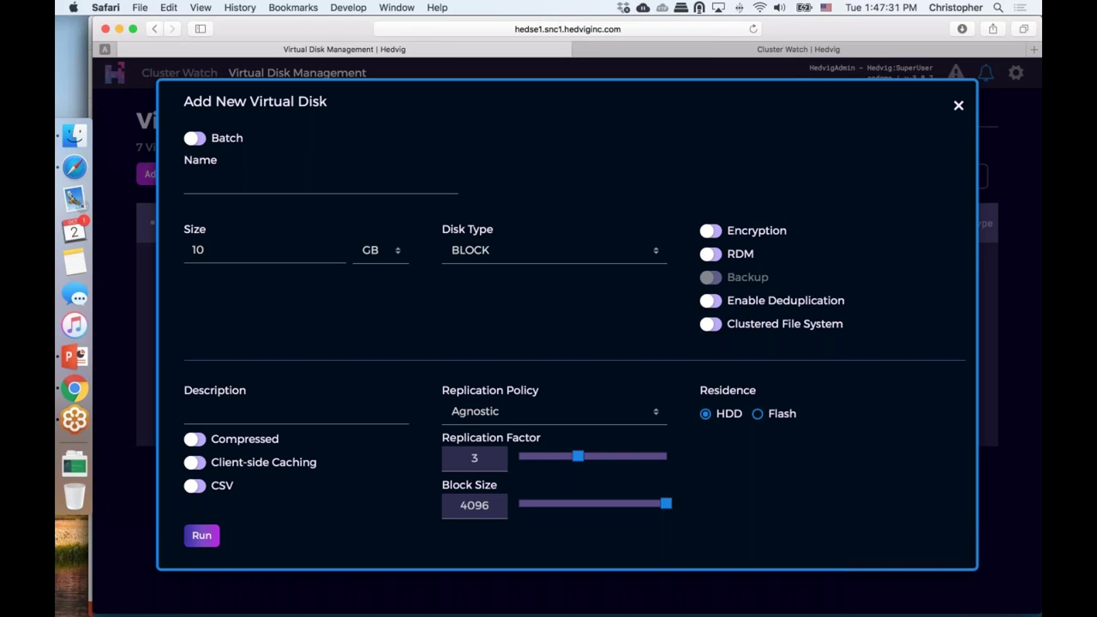
{"action": "left_click", "coordinate": [221, 185]}
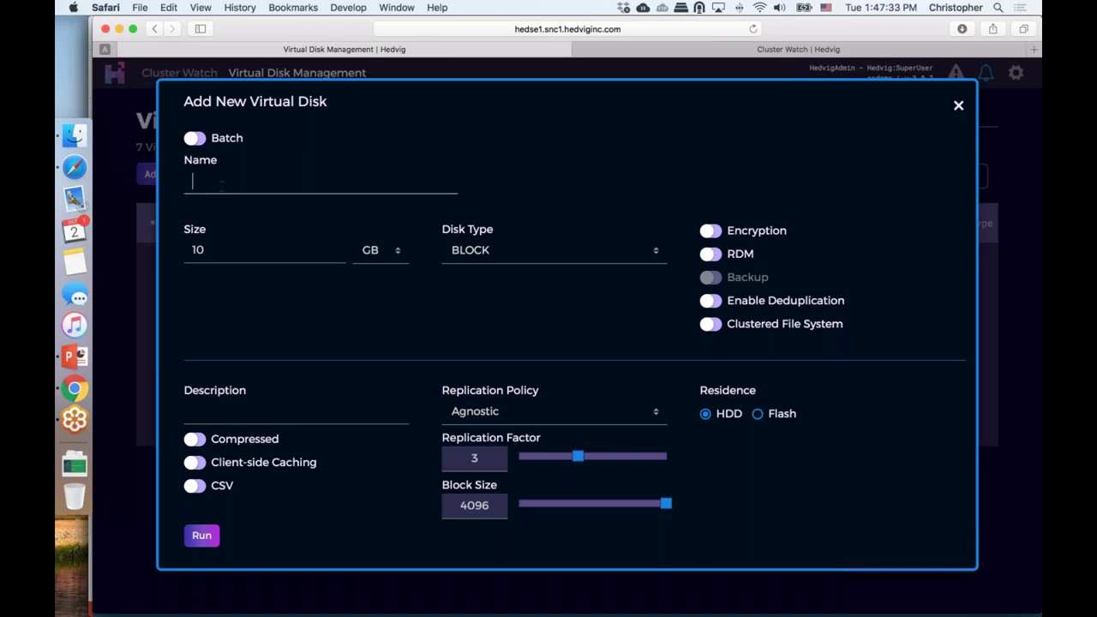
{"action": "type", "text": "TEST-V"}
{"action": "key", "text": "BackSpace"}
{"action": "key", "text": "BackSpace"}
{"action": "type", "text": "-"}
{"action": "key", "text": "BackSpace"}
{"action": "type", "text": "_VMUG"}
- Set the new disk's size to 100 GB and its disk type to NFS
{"action": "left_click", "coordinate": [277, 249]}
{"action": "type", "text": "0"}
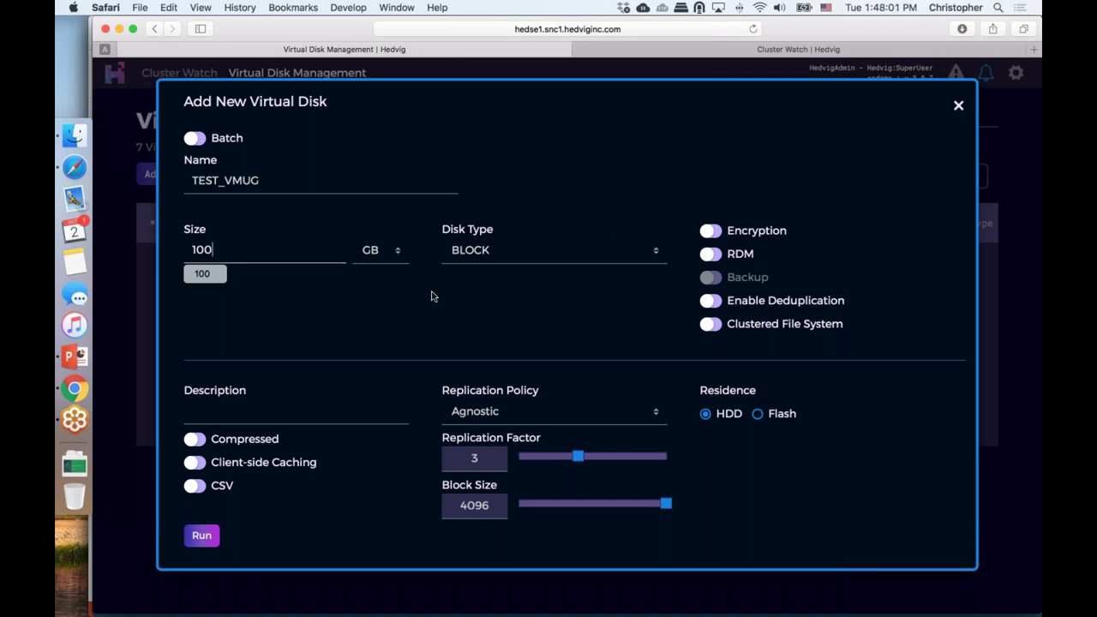
{"action": "left_click", "coordinate": [657, 255]}
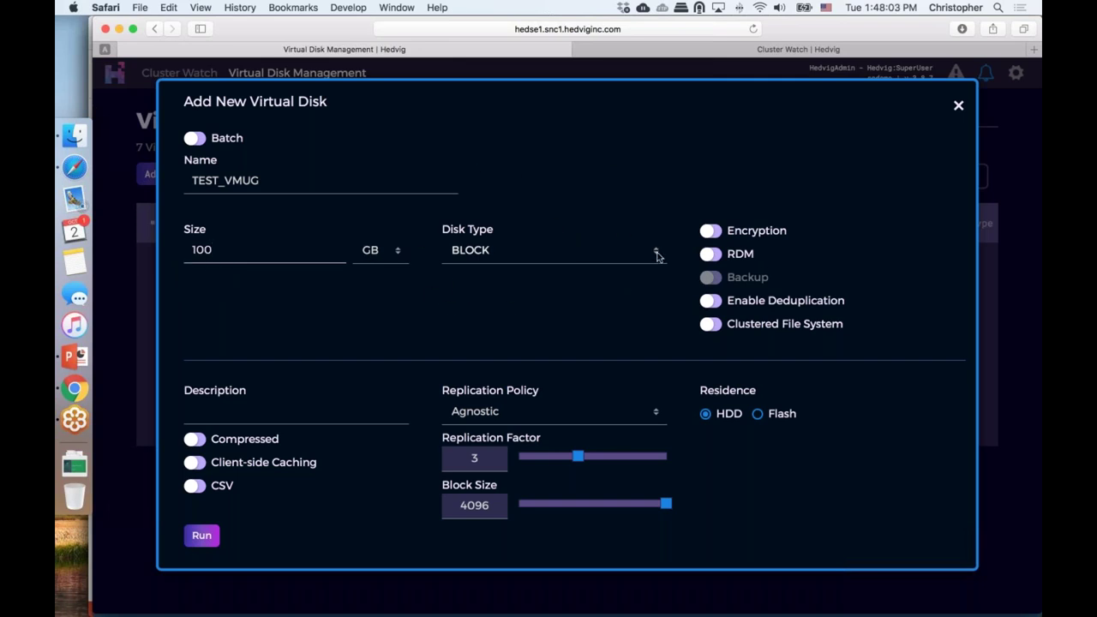
{"action": "left_click", "coordinate": [489, 302]}
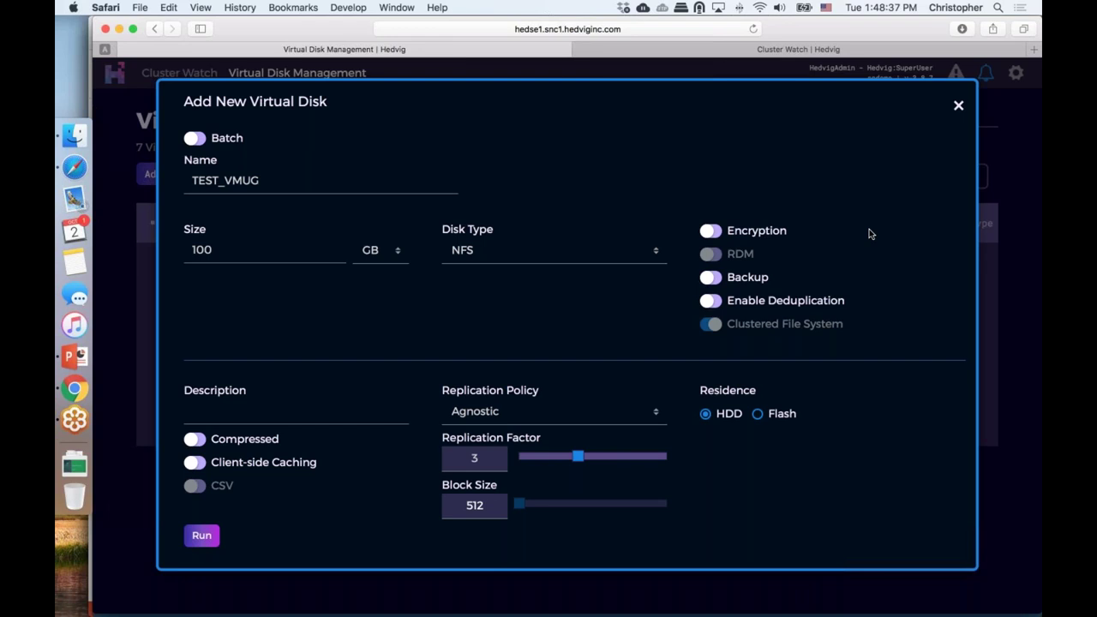
- Try HEDVIG backup, deduplication and client-side caching for the new disk, and switch these options off again
{"action": "left_click", "coordinate": [711, 279]}
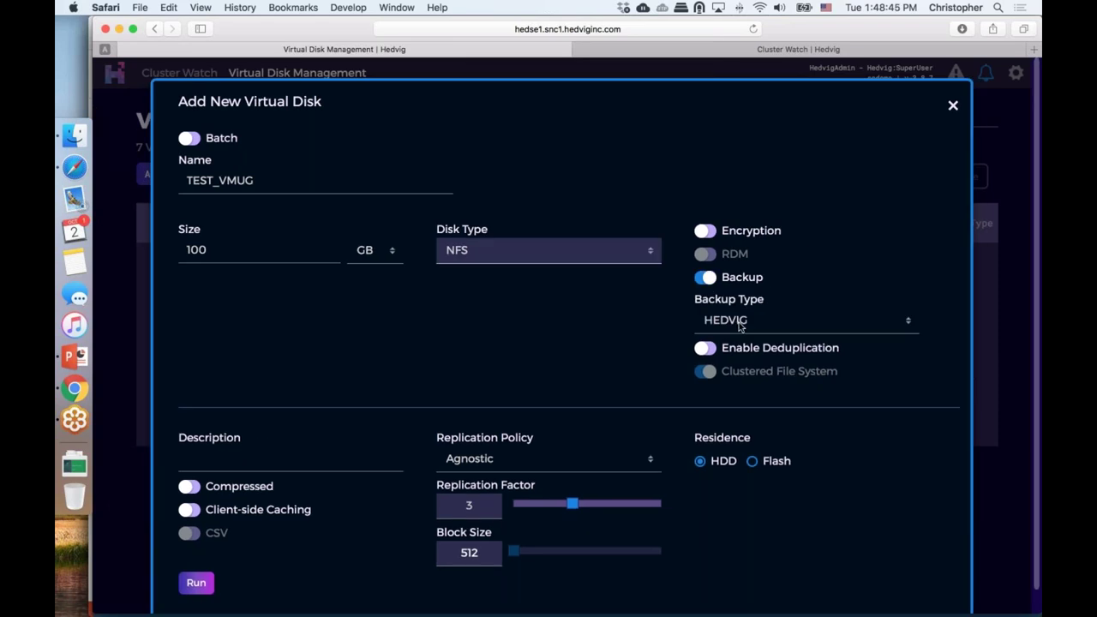
{"action": "left_click", "coordinate": [739, 322]}
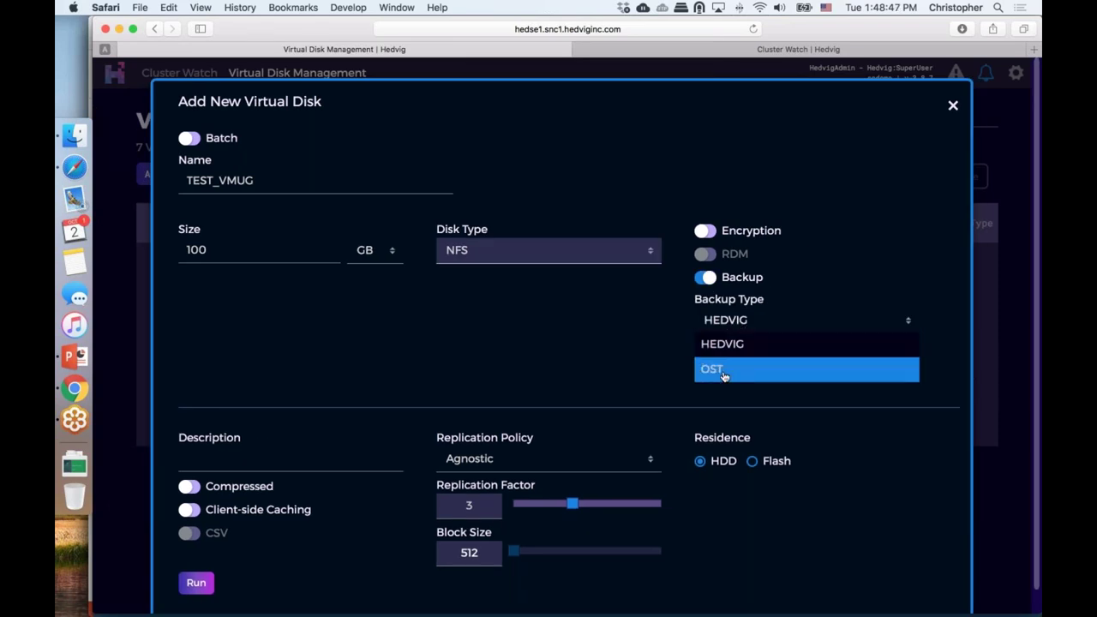
{"action": "left_click", "coordinate": [728, 344]}
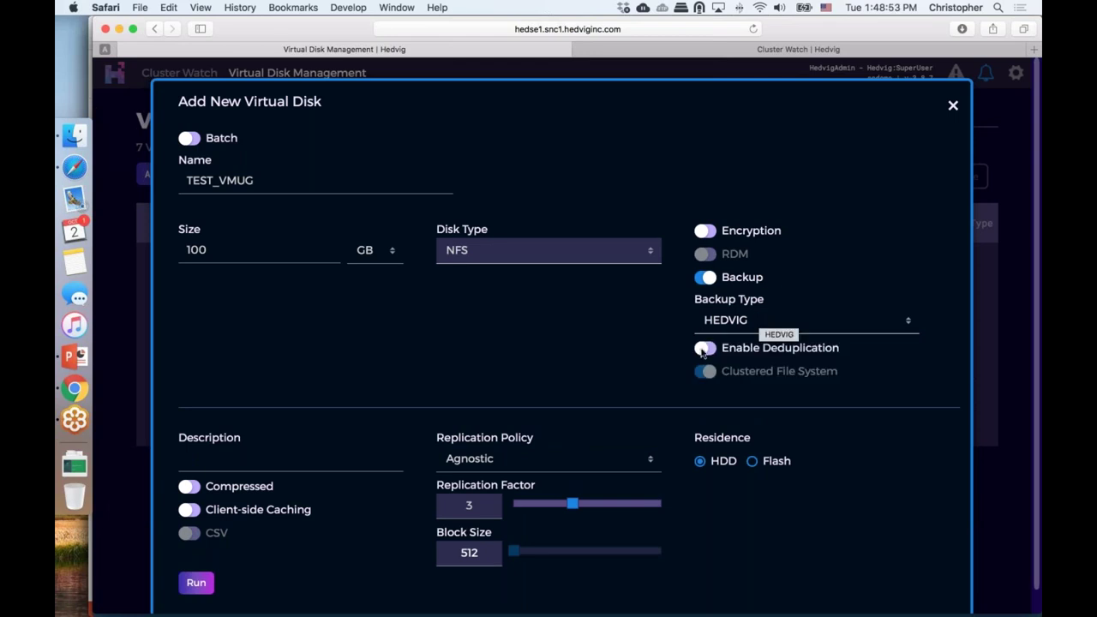
{"action": "left_click", "coordinate": [702, 349]}
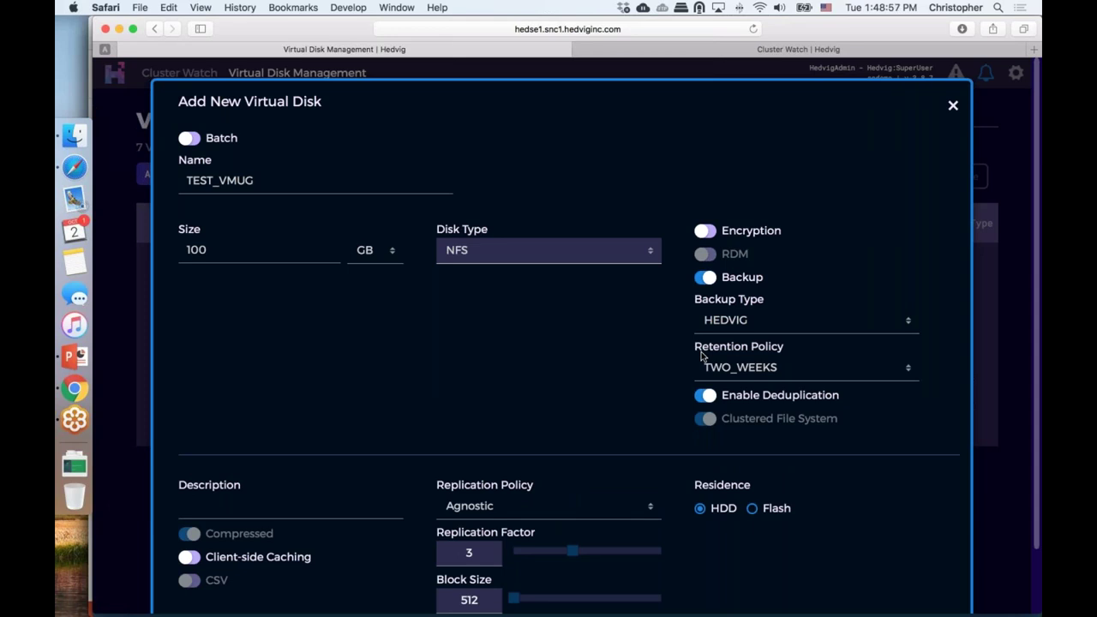
{"action": "left_click", "coordinate": [785, 366]}
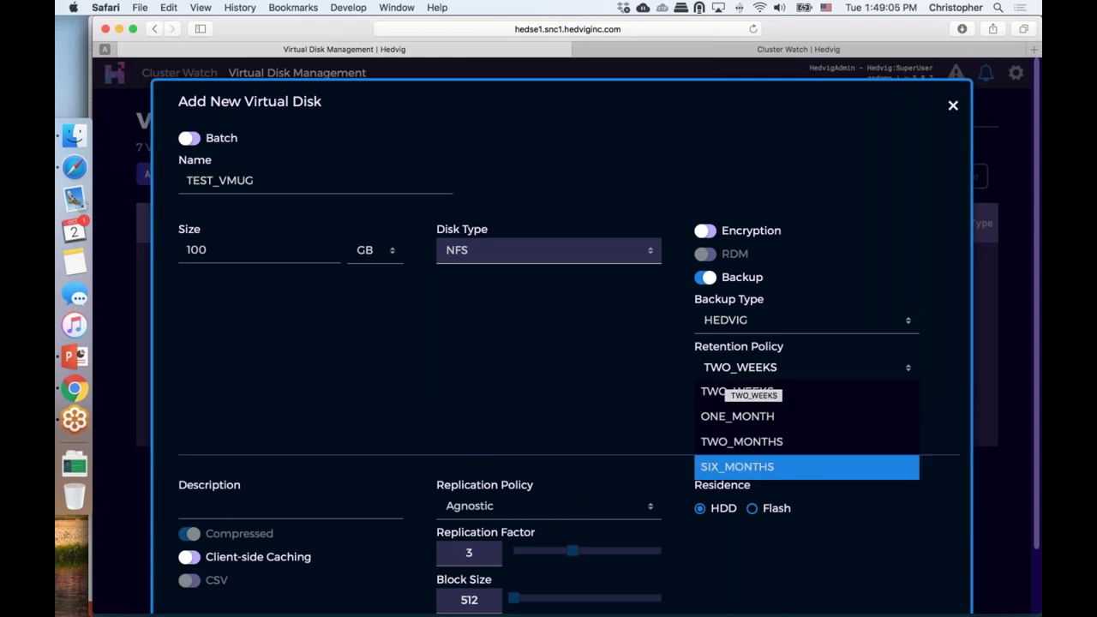
{"action": "left_click", "coordinate": [634, 365]}
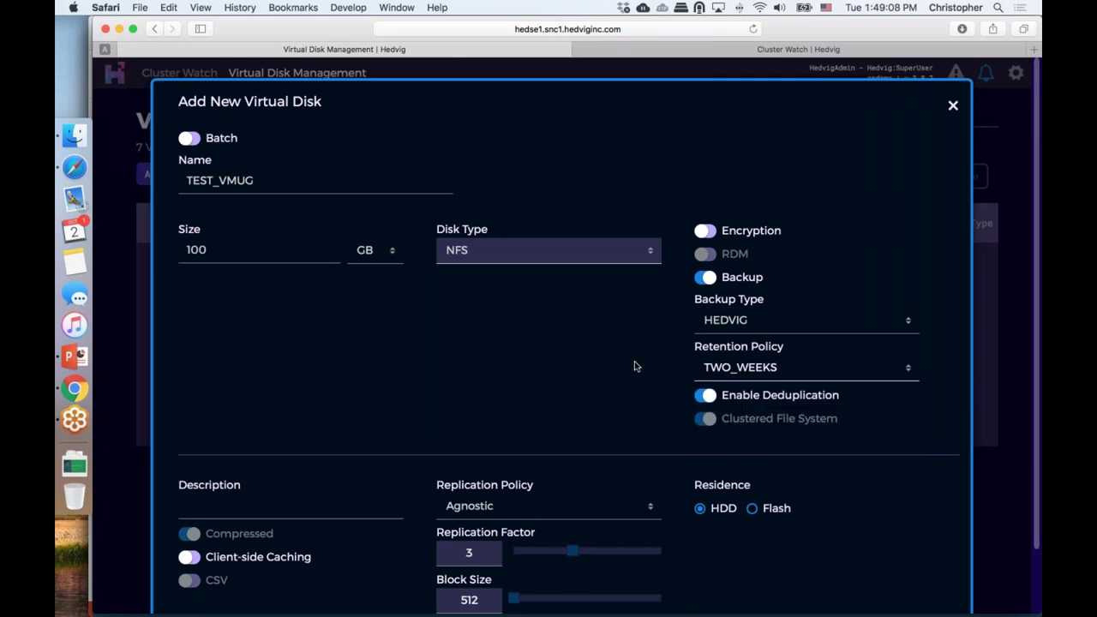
{"action": "left_click", "coordinate": [708, 279]}
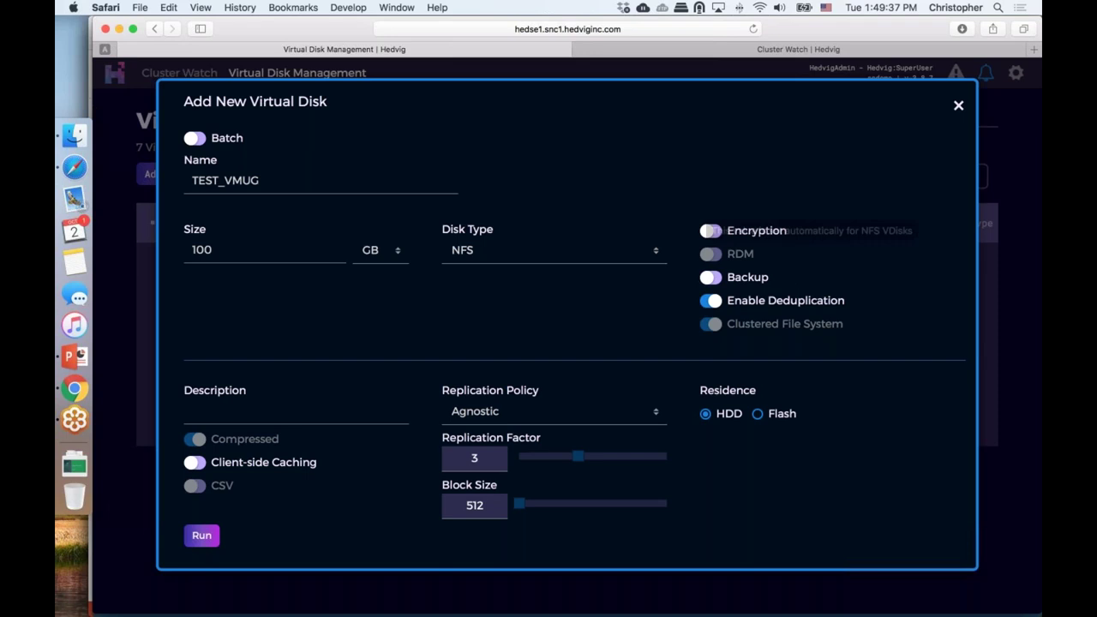
{"action": "left_click", "coordinate": [710, 300]}
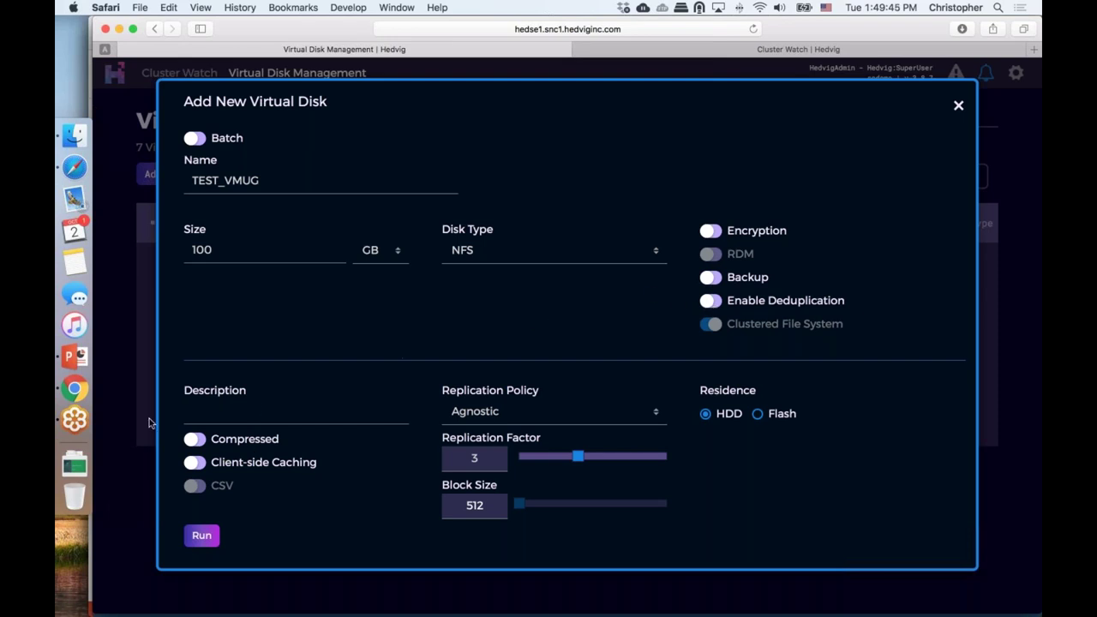
{"action": "left_click", "coordinate": [193, 465]}
{"action": "left_click", "coordinate": [292, 467]}
- Try replication factors of 1 and 6 for the new disk, and return the factor to 3
{"action": "scroll", "coordinate": [623, 448], "scroll_direction": "up", "scroll_amount": 5}
{"action": "scroll", "coordinate": [624, 446], "scroll_direction": "down", "scroll_amount": 2}
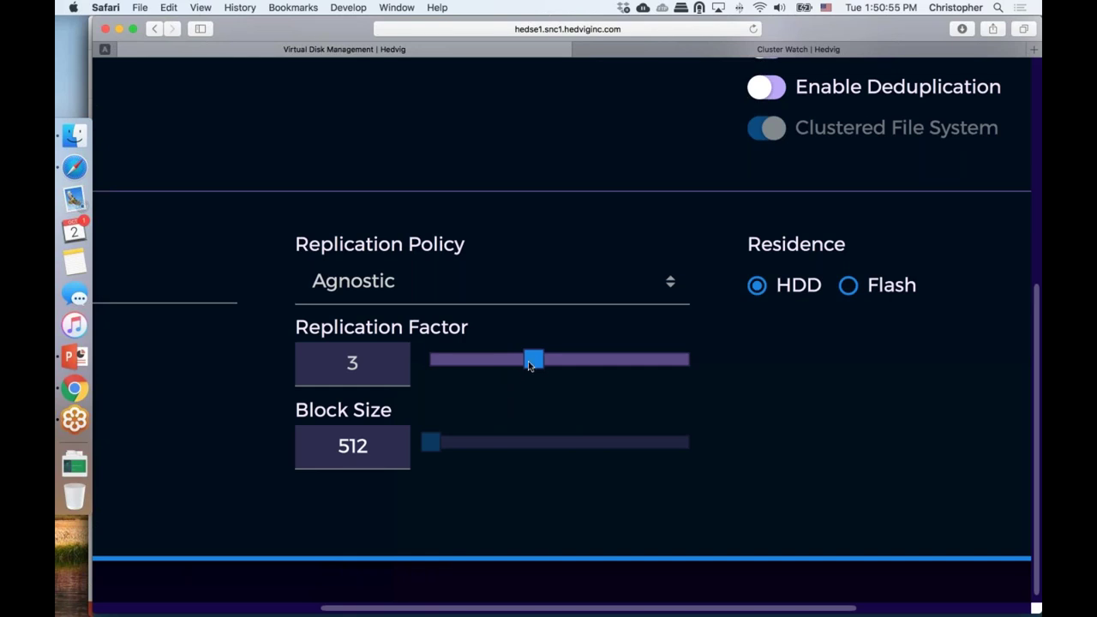
{"action": "left_click_drag", "start_coordinate": [533, 362], "coordinate": [445, 364]}
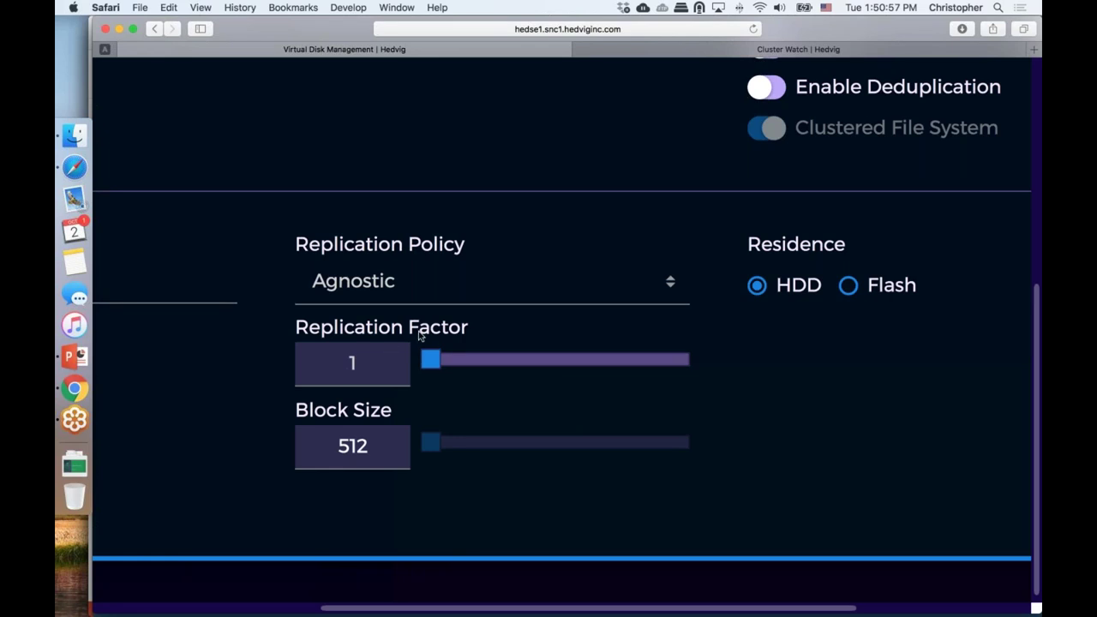
{"action": "left_click_drag", "start_coordinate": [432, 367], "coordinate": [670, 370]}
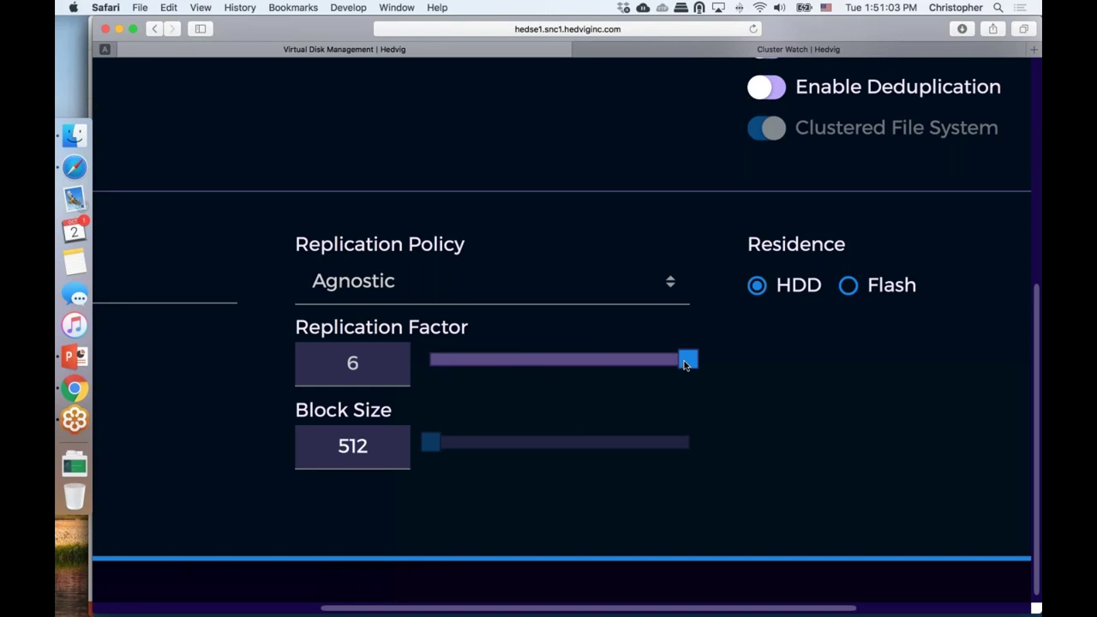
{"action": "left_click_drag", "start_coordinate": [684, 367], "coordinate": [547, 369]}
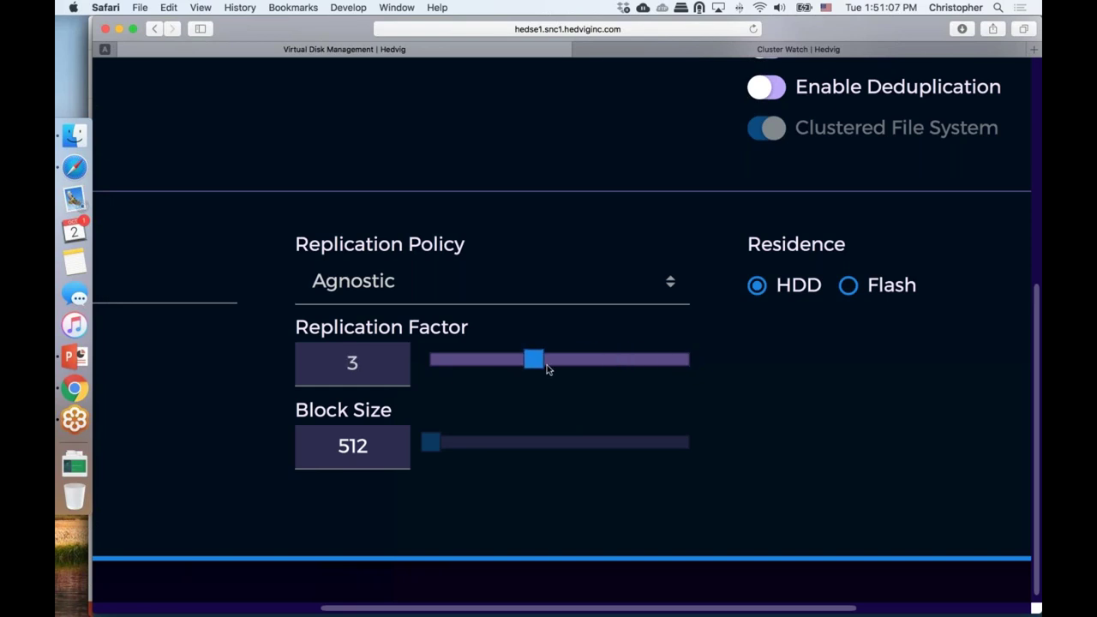
- Set the replication policy to Data Center Aware and pick the data centers snc1 and snc2
{"action": "left_click", "coordinate": [670, 283]}
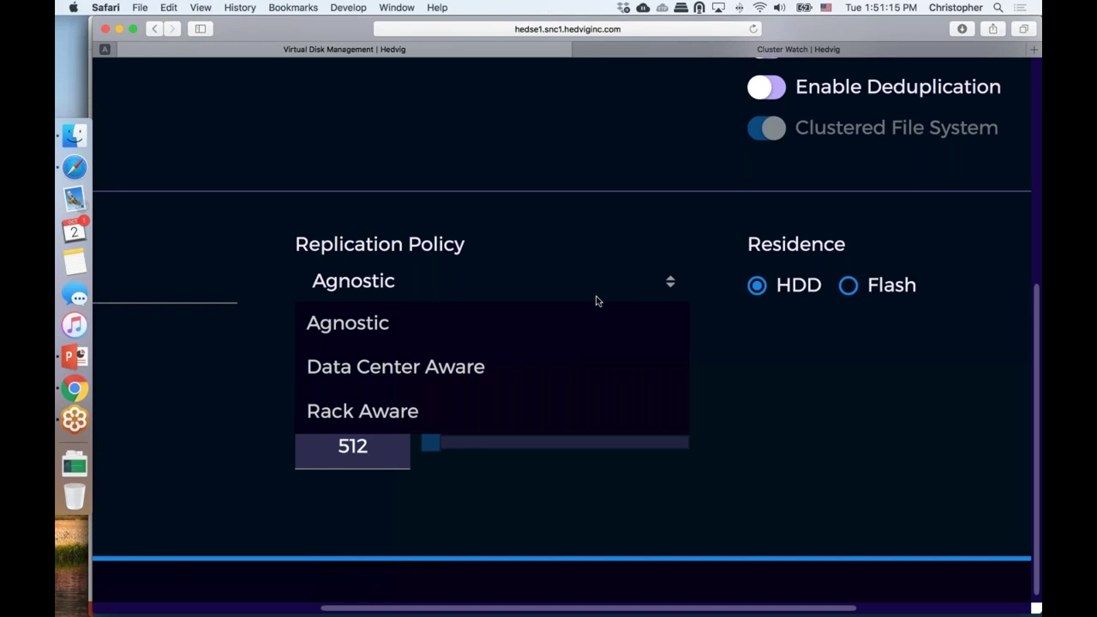
{"action": "left_click", "coordinate": [411, 325]}
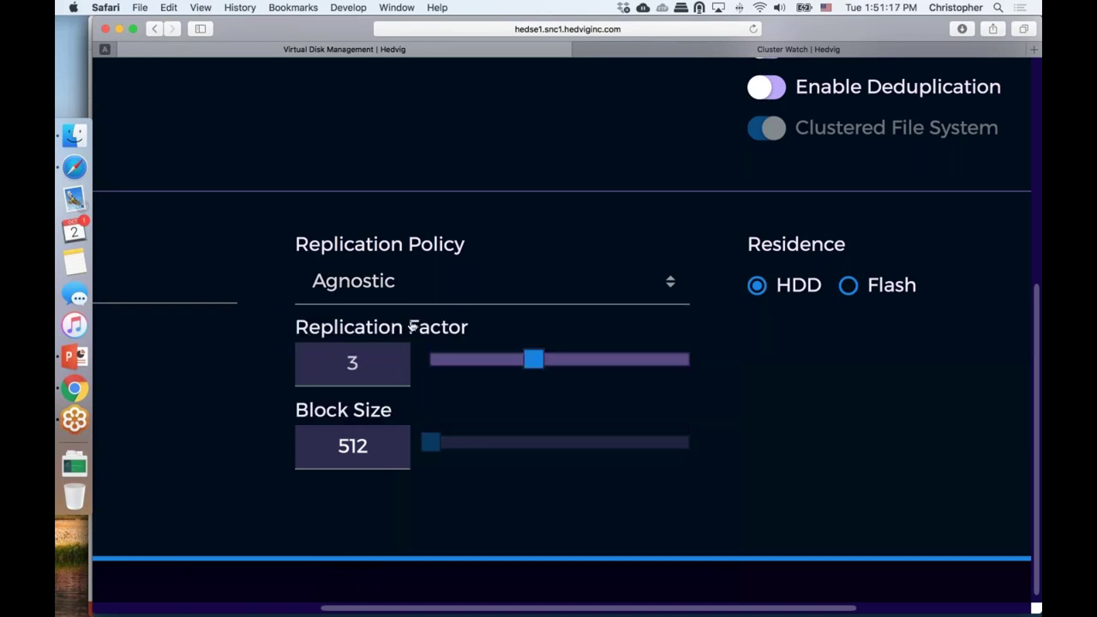
{"action": "left_click", "coordinate": [400, 287]}
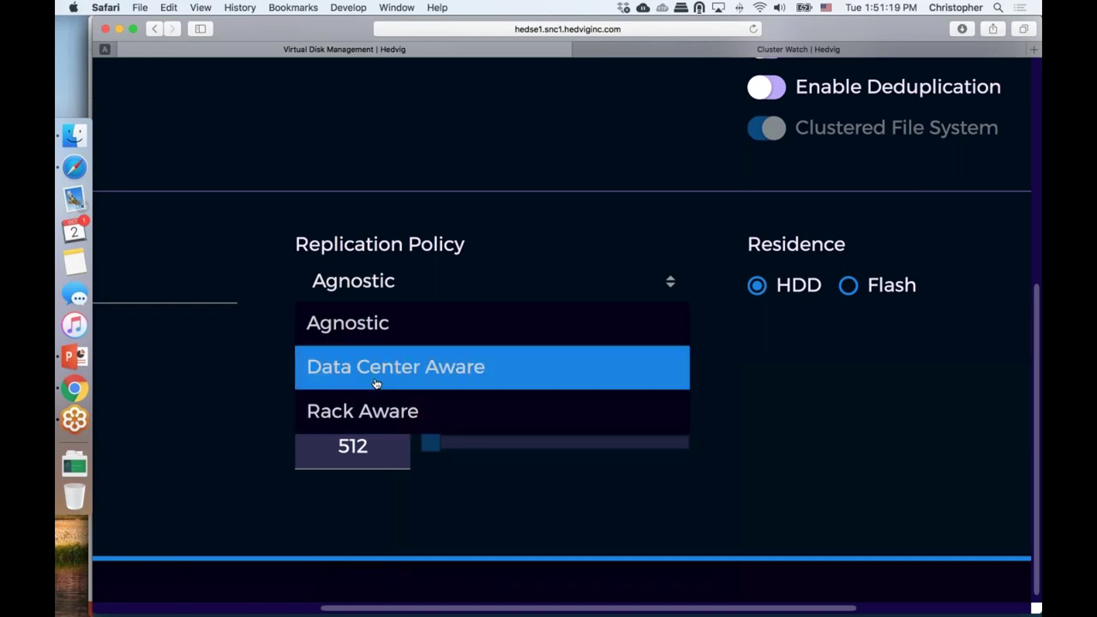
{"action": "left_click", "coordinate": [398, 365]}
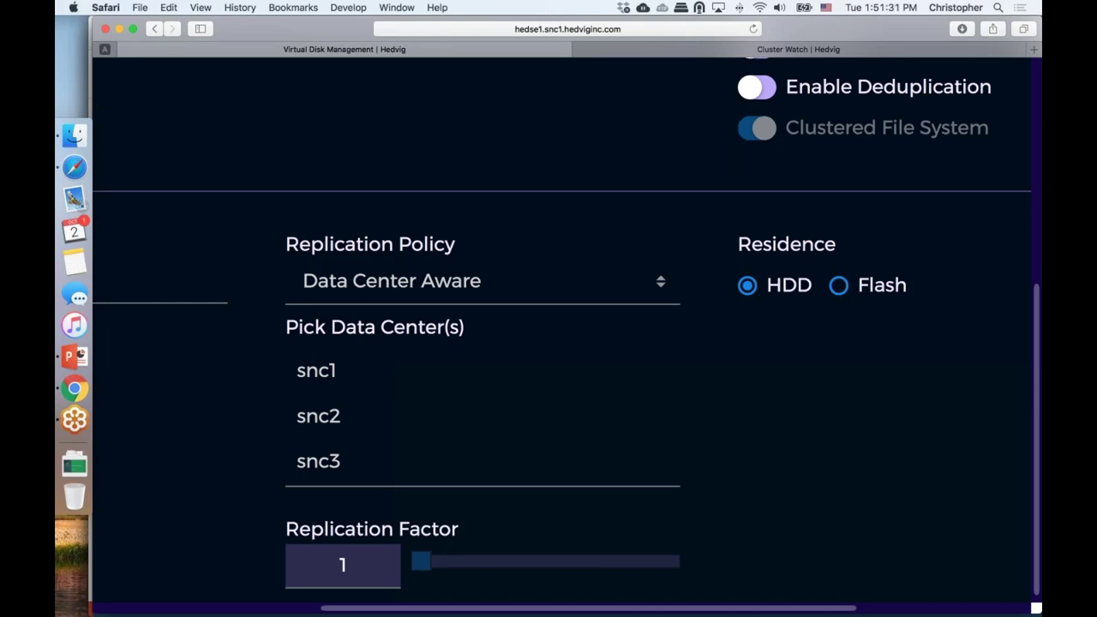
{"action": "left_click", "coordinate": [337, 374]}
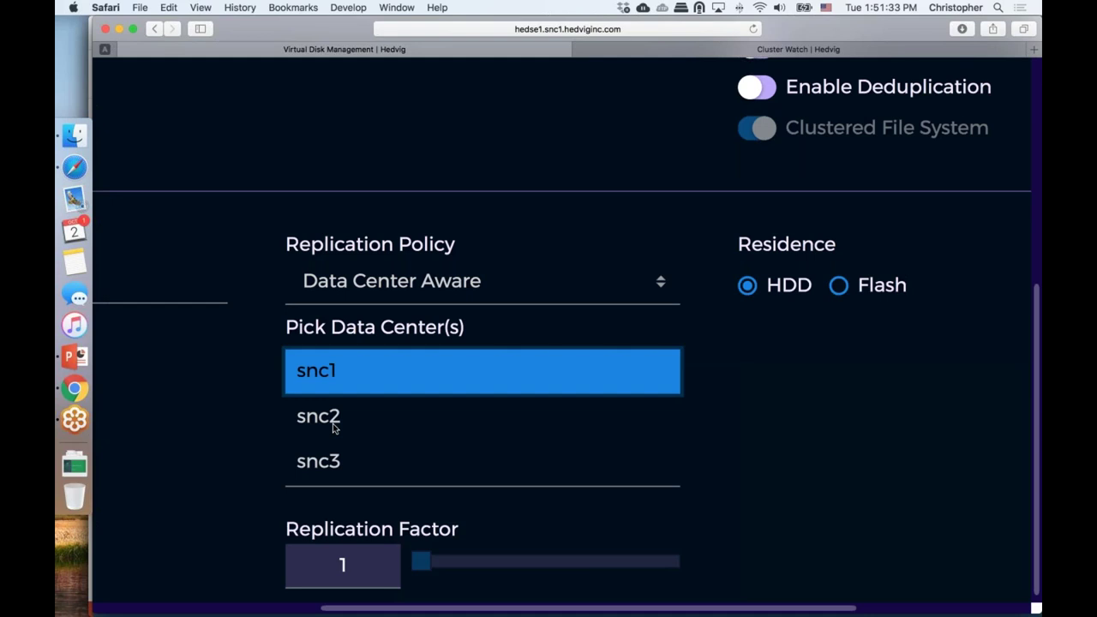
{"action": "left_click", "coordinate": [333, 422]}
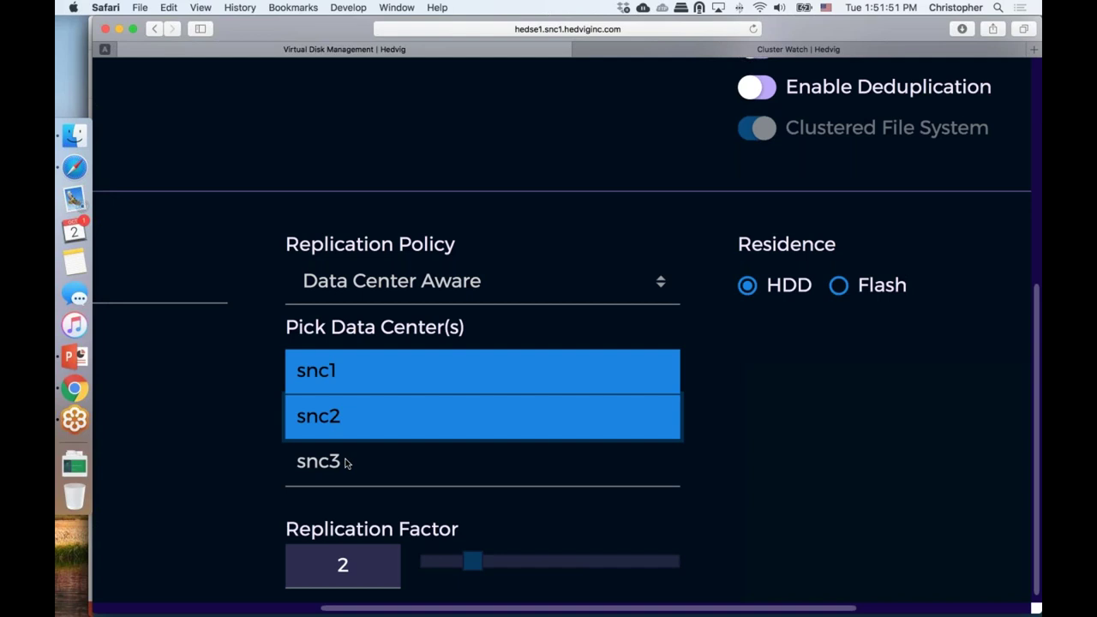
- Switch to PowerPoint to view slide 23, the global airline's hybrid cloud architecture, and return to Safari
{"action": "left_click", "coordinate": [75, 355]}
{"action": "left_click", "coordinate": [160, 420]}
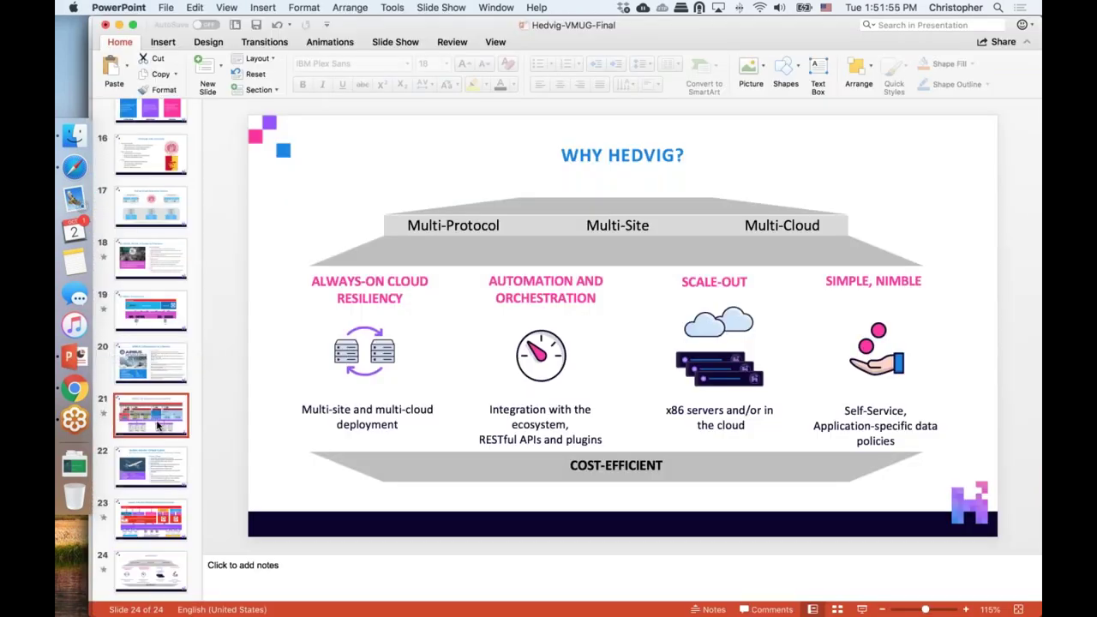
{"action": "left_click", "coordinate": [162, 535]}
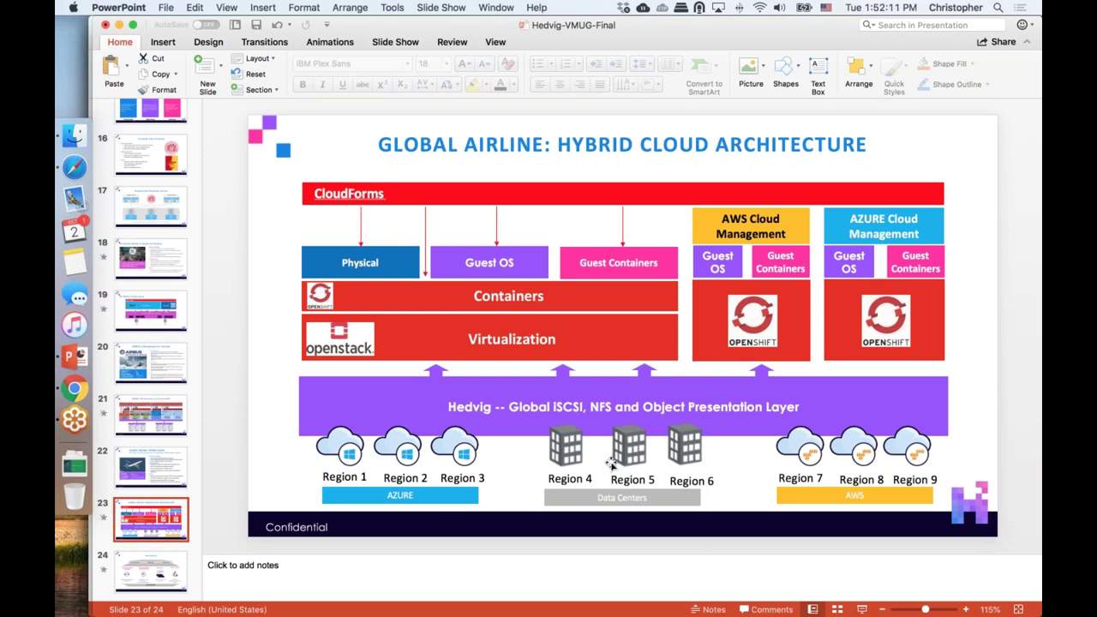
{"action": "key", "text": "super+Tab"}
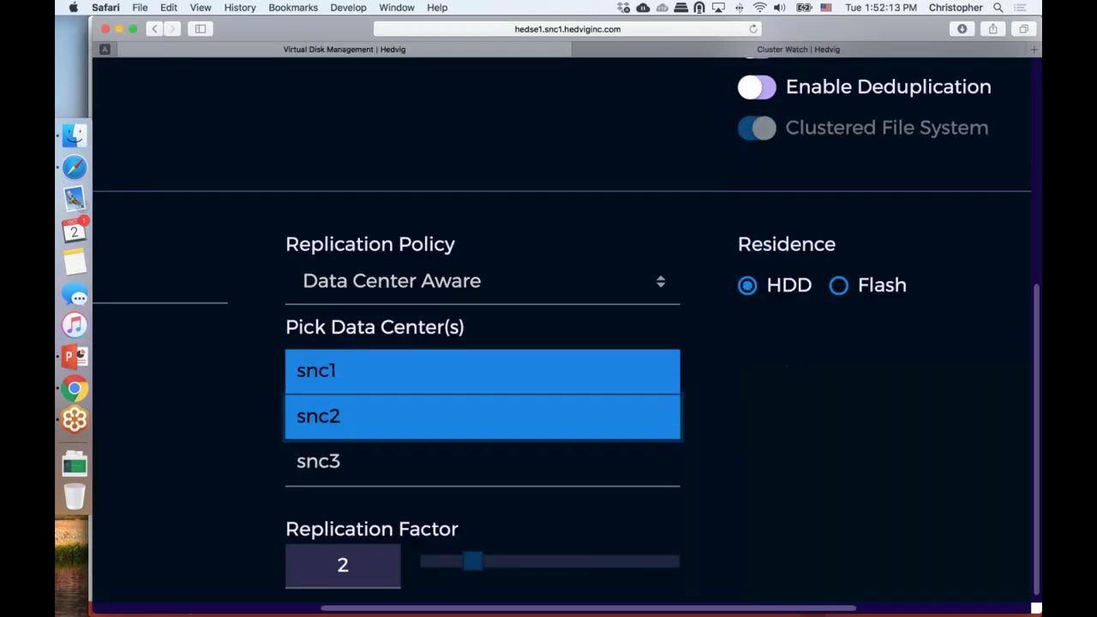
- Add data center snc3 to the replication targets and create the virtual disk
{"action": "left_click", "coordinate": [336, 463]}
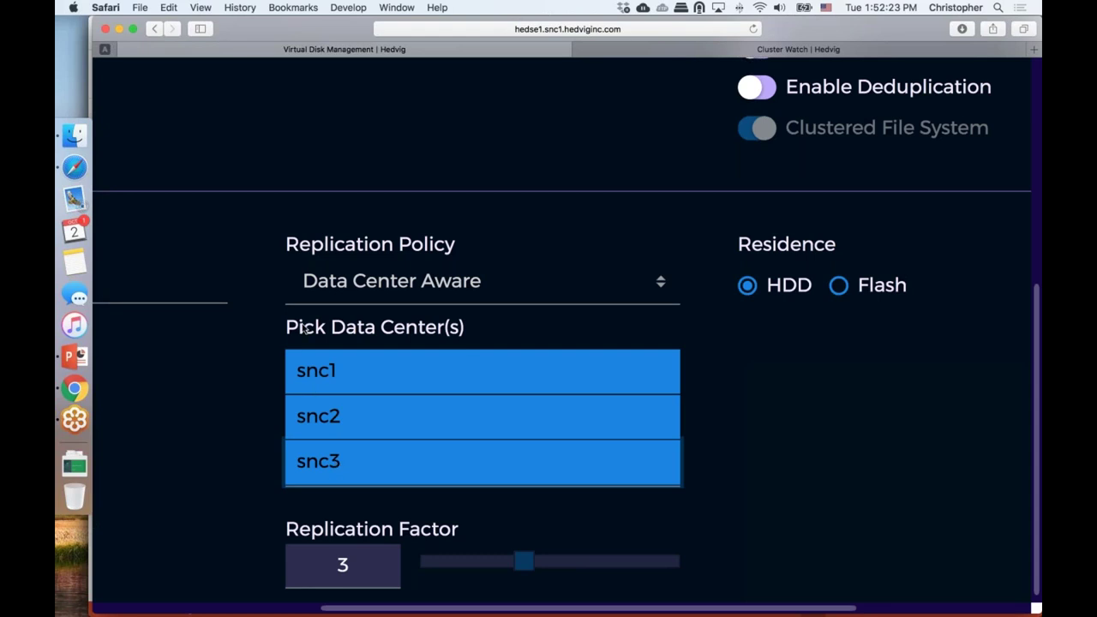
{"action": "scroll", "coordinate": [616, 382], "scroll_direction": "down", "scroll_amount": 3}
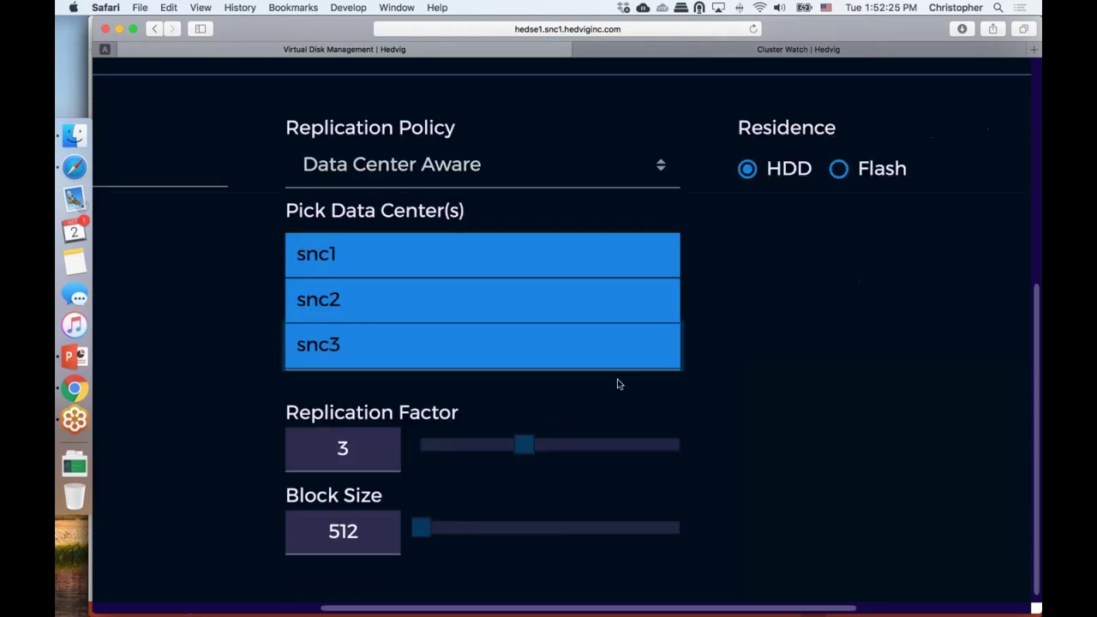
{"action": "scroll", "coordinate": [363, 516], "scroll_direction": "down", "scroll_amount": 3}
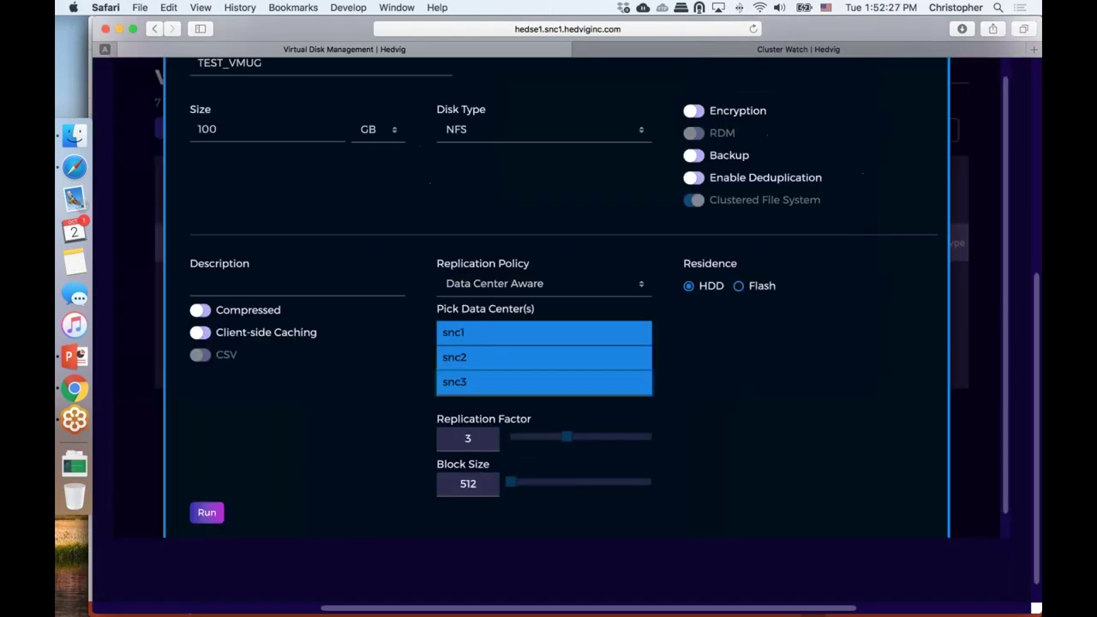
{"action": "left_click", "coordinate": [196, 576]}
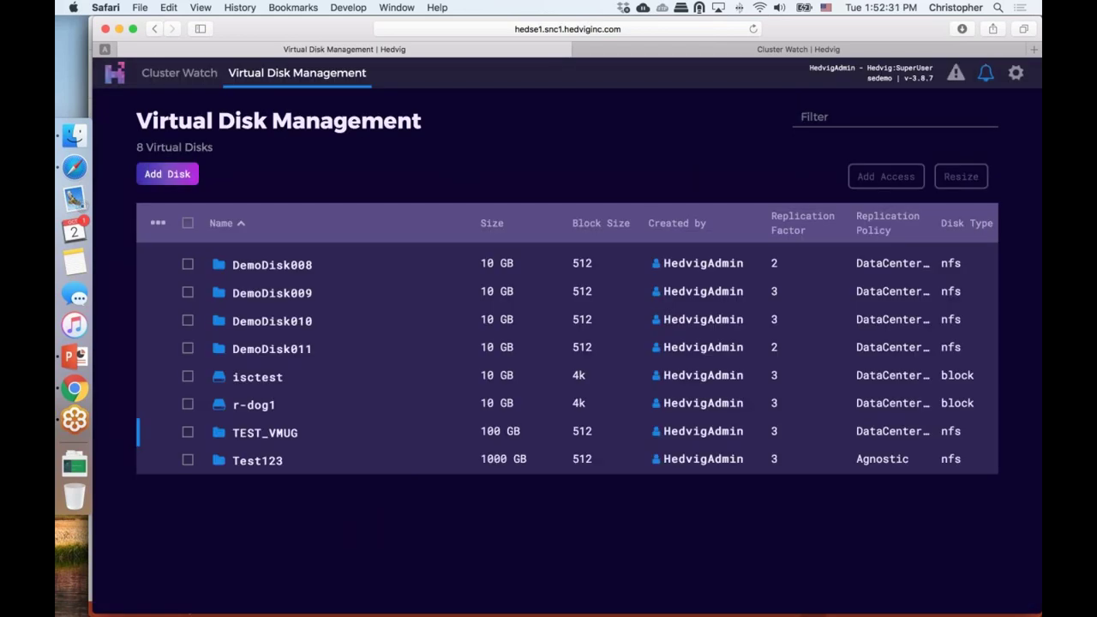
- Open the details of the TEST_VMUG virtual disk to review its configuration
{"action": "left_click", "coordinate": [240, 433]}
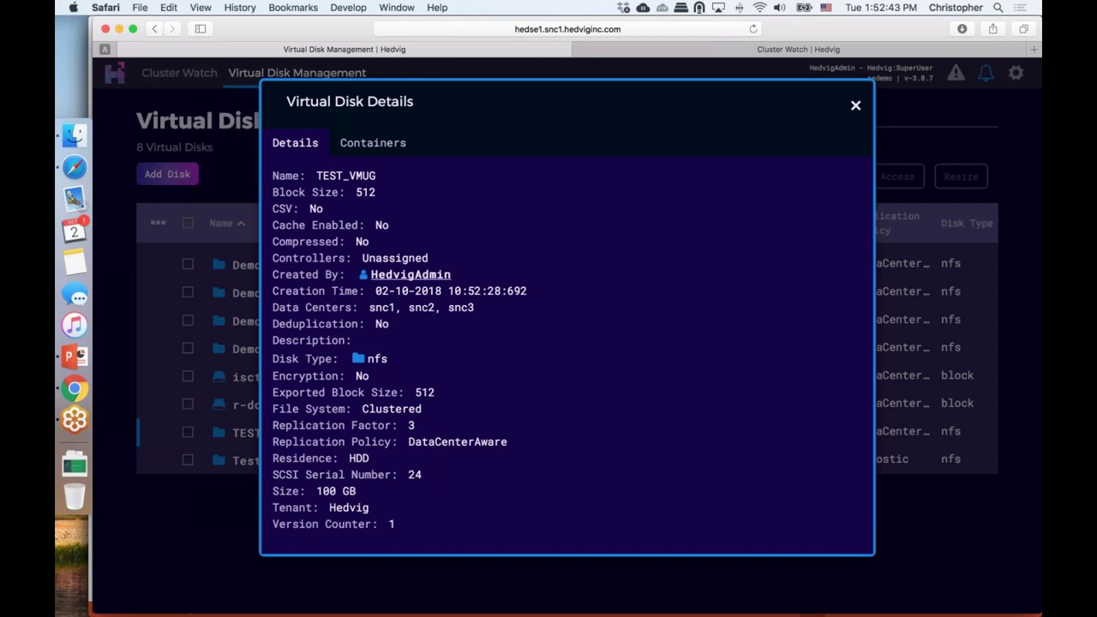
- Close the virtual disk details and switch to the vSphere Web Client in Chrome to open the Hedvig plugin page
{"action": "left_click", "coordinate": [854, 107]}
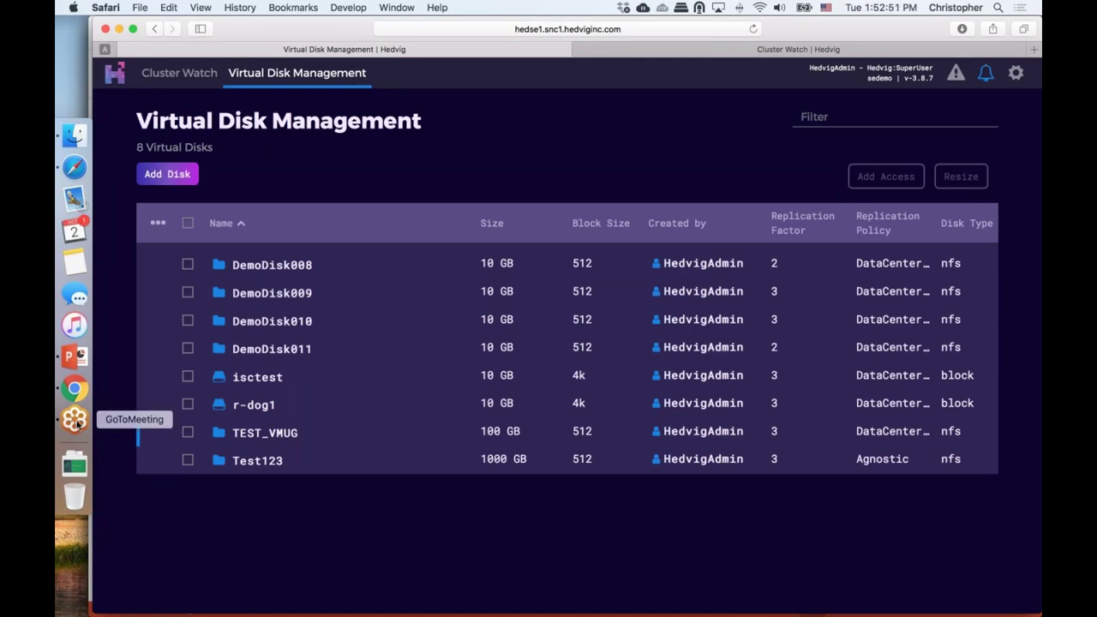
{"action": "left_click", "coordinate": [76, 394]}
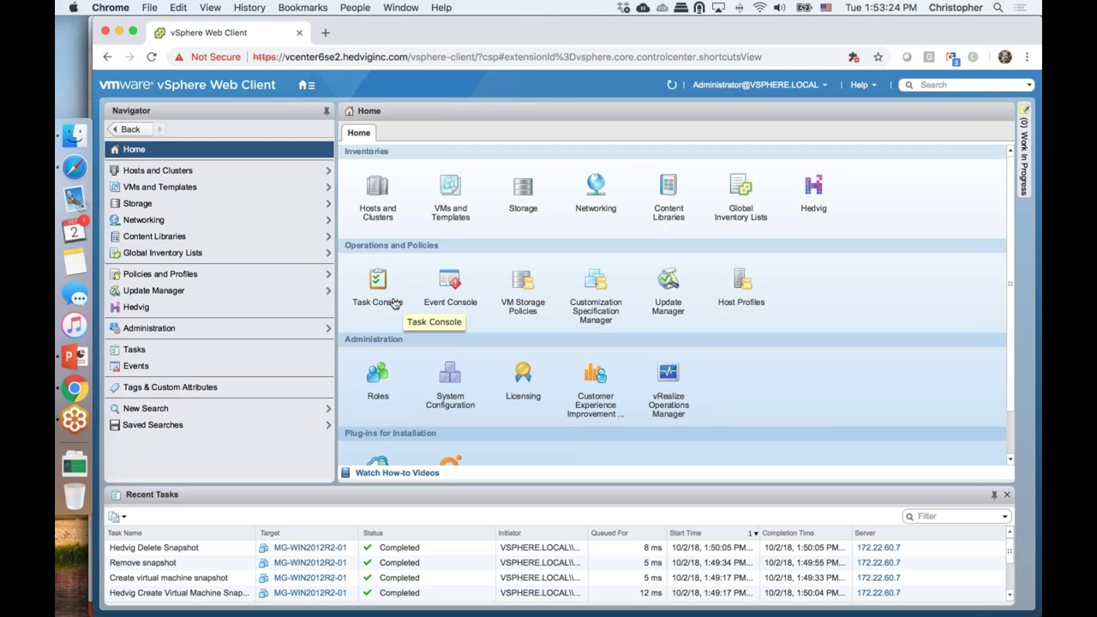
{"action": "left_click", "coordinate": [305, 85]}
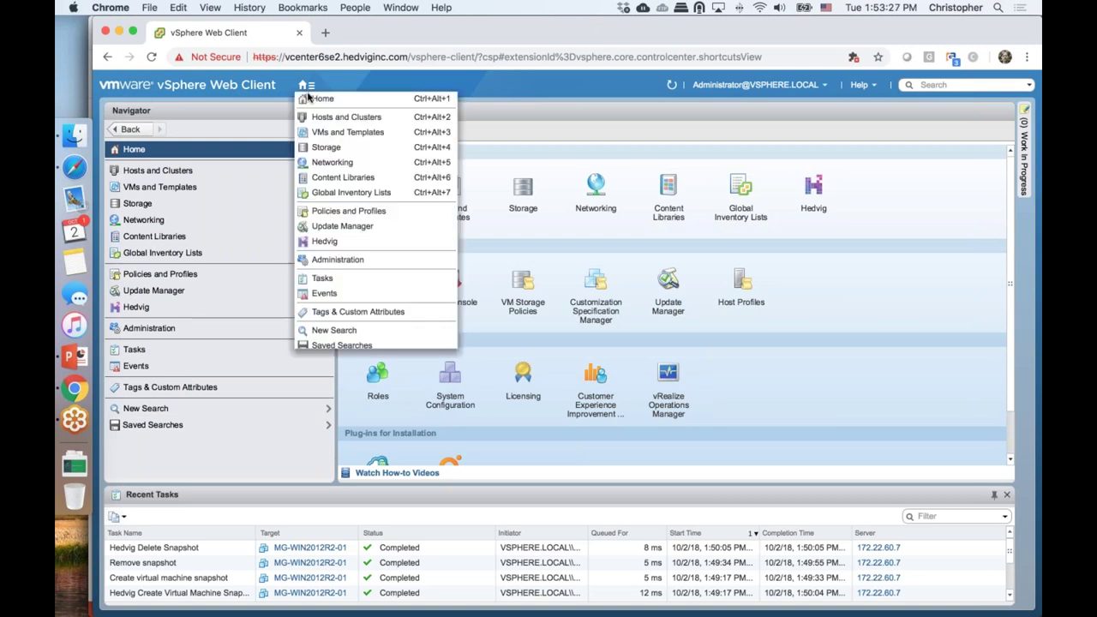
{"action": "left_click", "coordinate": [325, 241]}
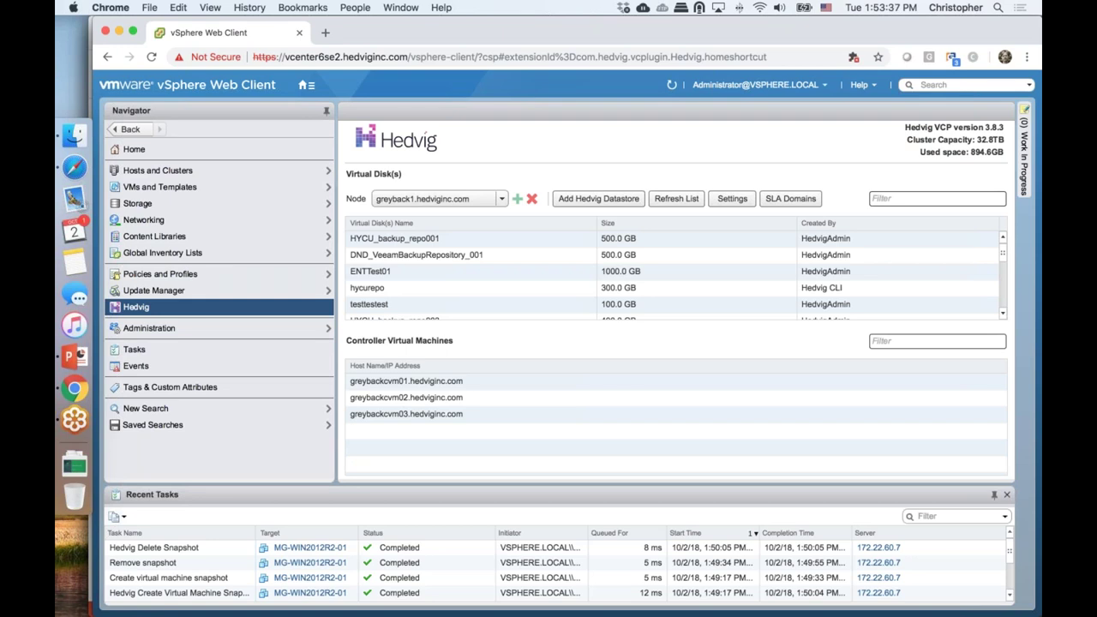
- Start adding a Hedvig datastore named test with a size of 10 TB and the Agnostic replication policy, and close the wizard without creating it
{"action": "left_click", "coordinate": [613, 201]}
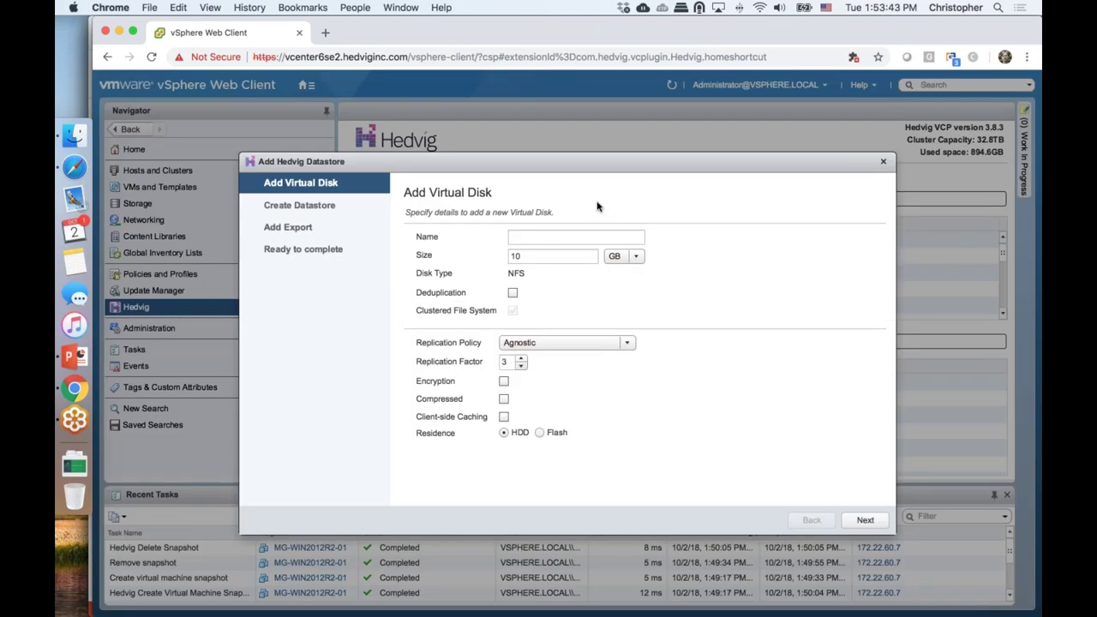
{"action": "left_click", "coordinate": [563, 238]}
{"action": "type", "text": "test"}
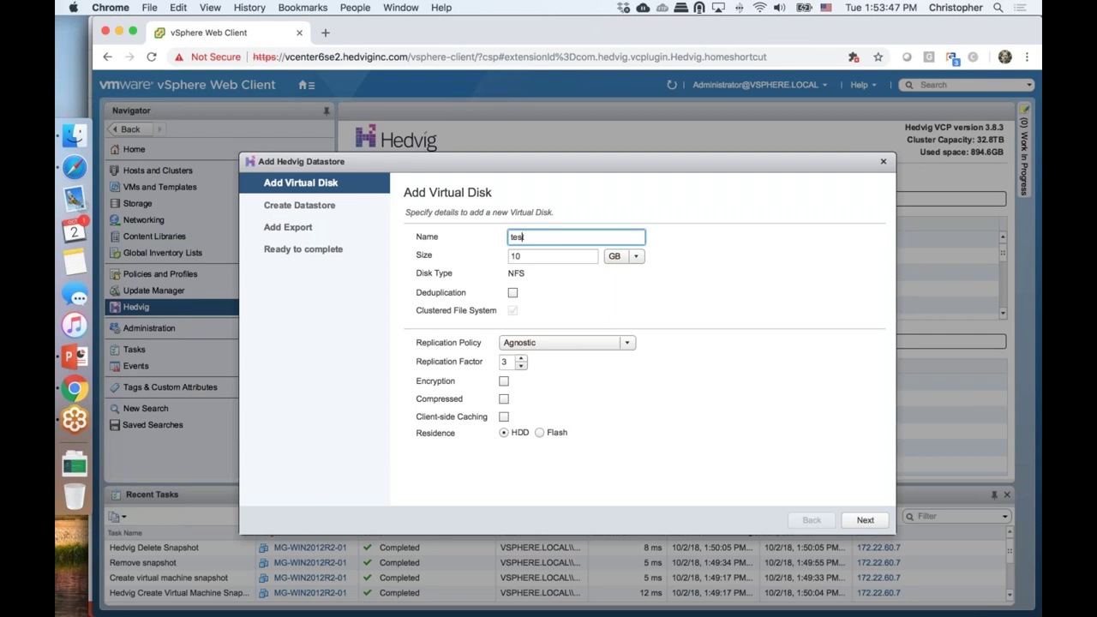
{"action": "left_click", "coordinate": [551, 258]}
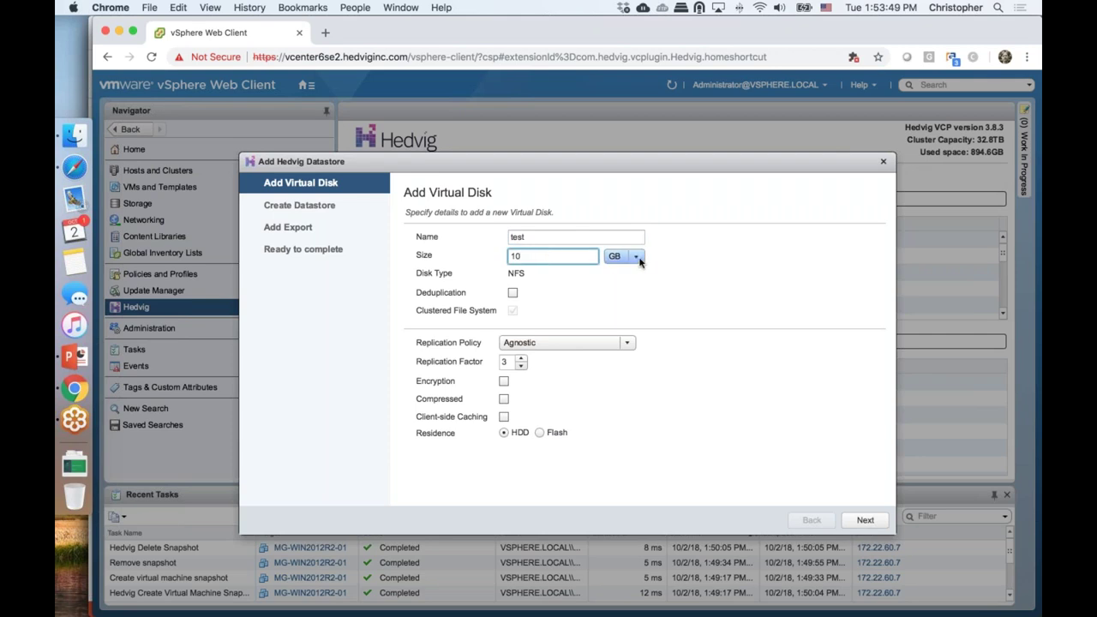
{"action": "left_click", "coordinate": [638, 257]}
{"action": "left_click", "coordinate": [624, 288]}
{"action": "left_click", "coordinate": [553, 255]}
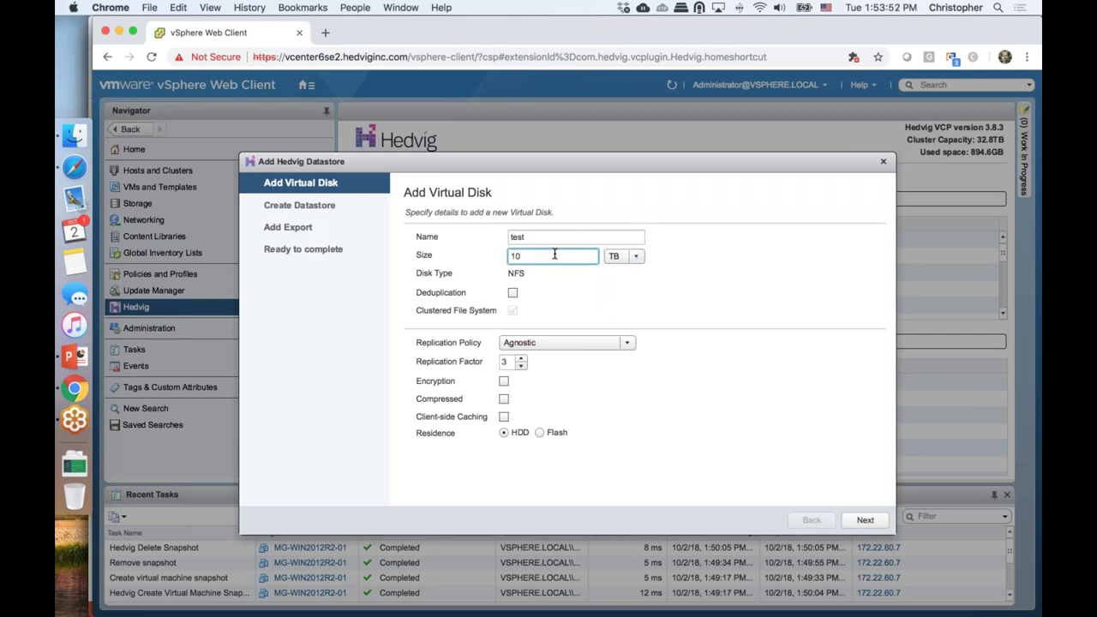
{"action": "left_click", "coordinate": [629, 346]}
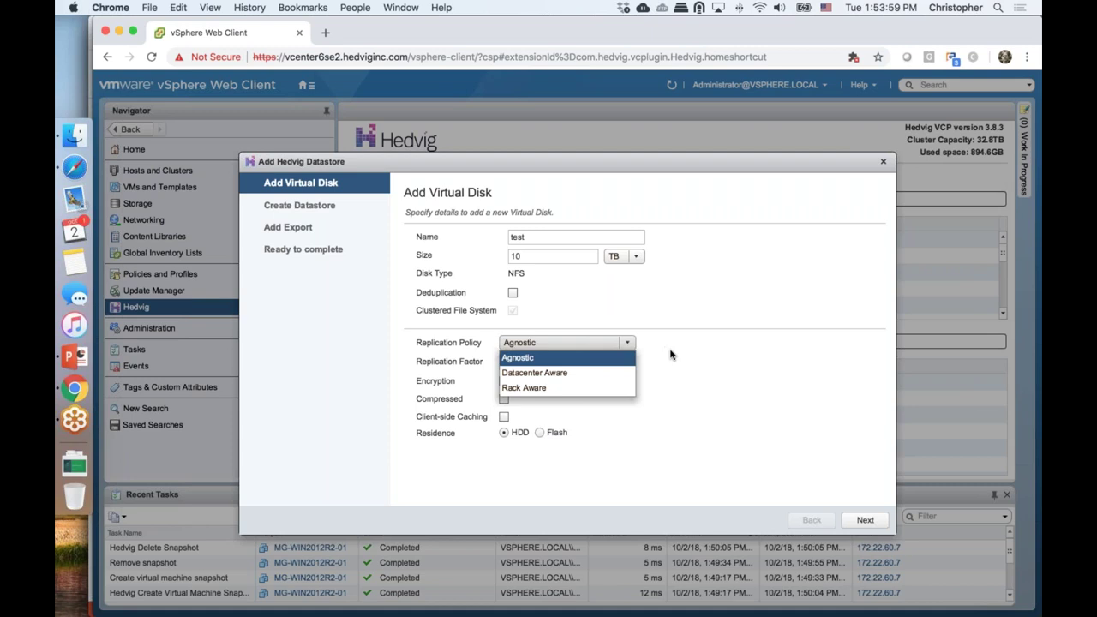
{"action": "left_click", "coordinate": [527, 357]}
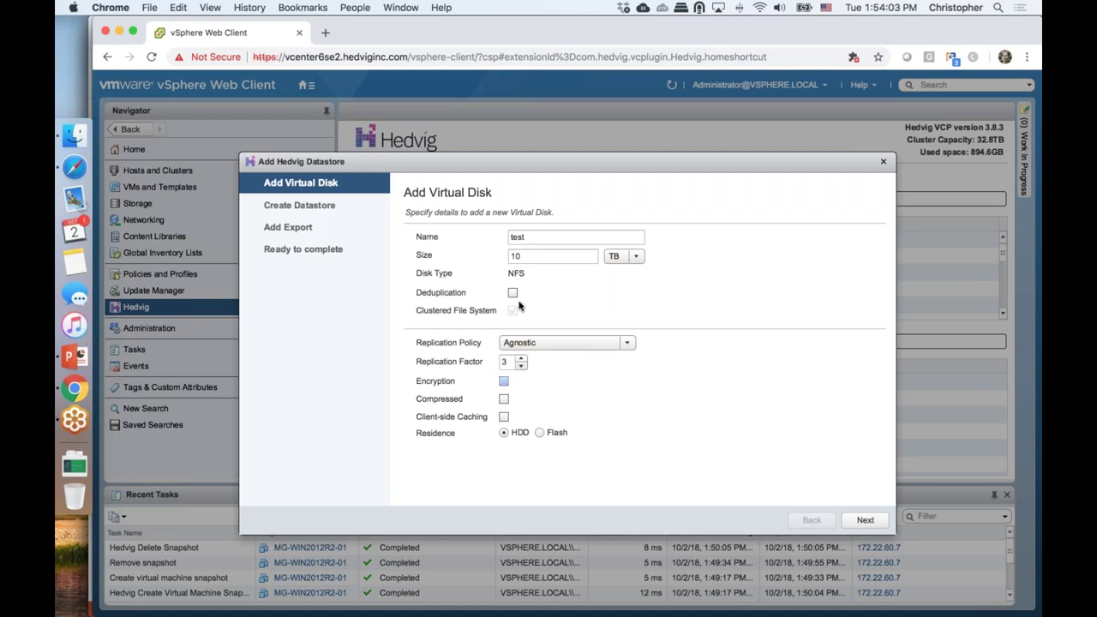
{"action": "left_click", "coordinate": [883, 161]}
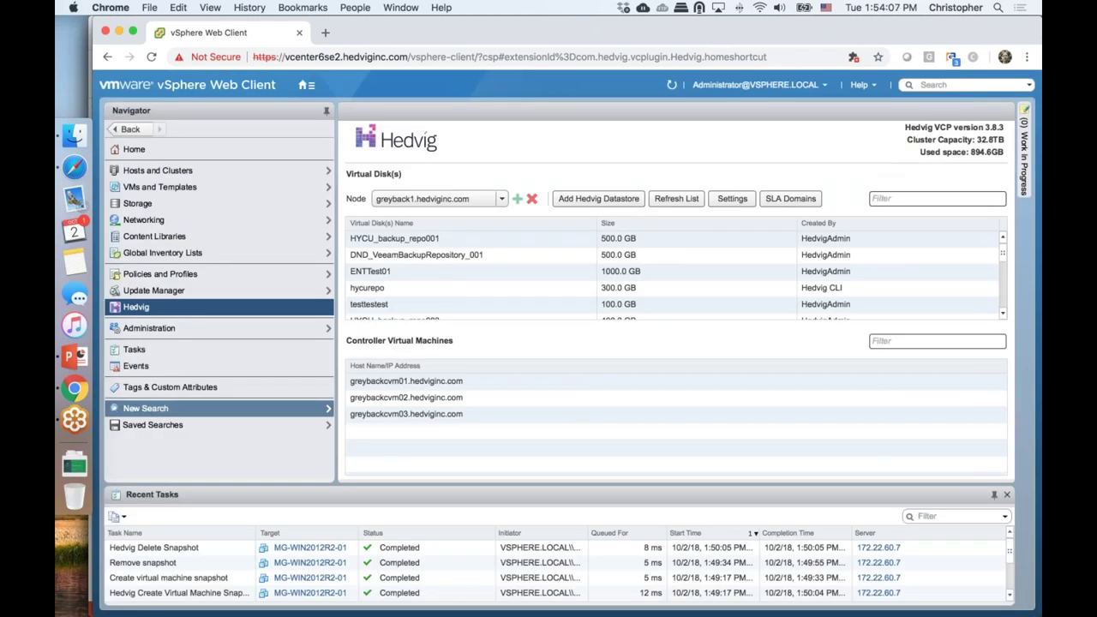
{"action": "left_click", "coordinate": [173, 189]}
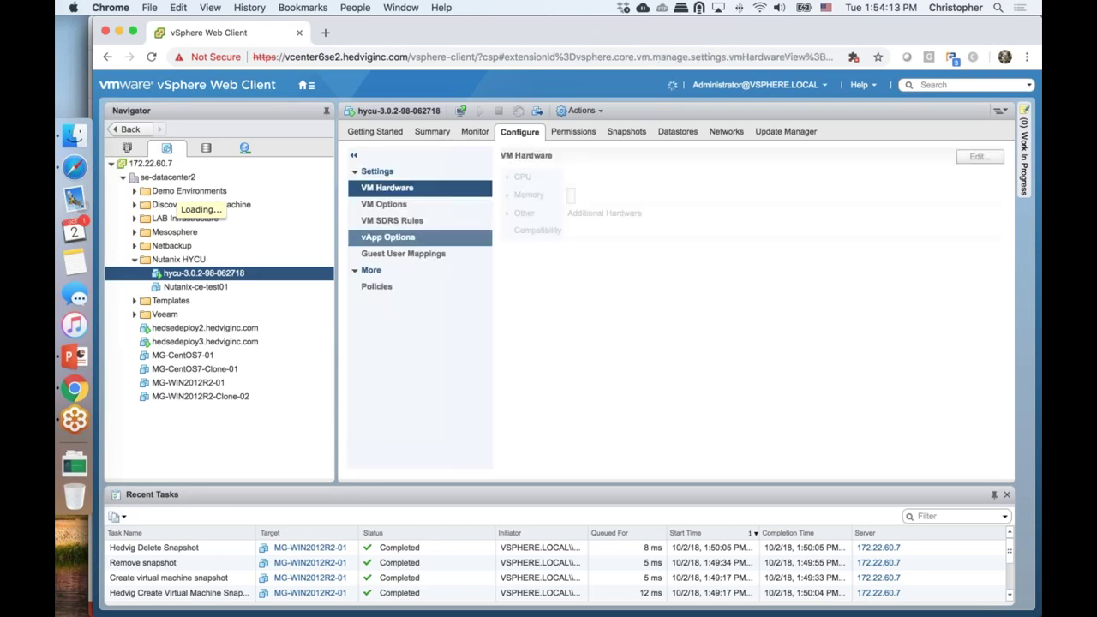
{"action": "left_click", "coordinate": [306, 85]}
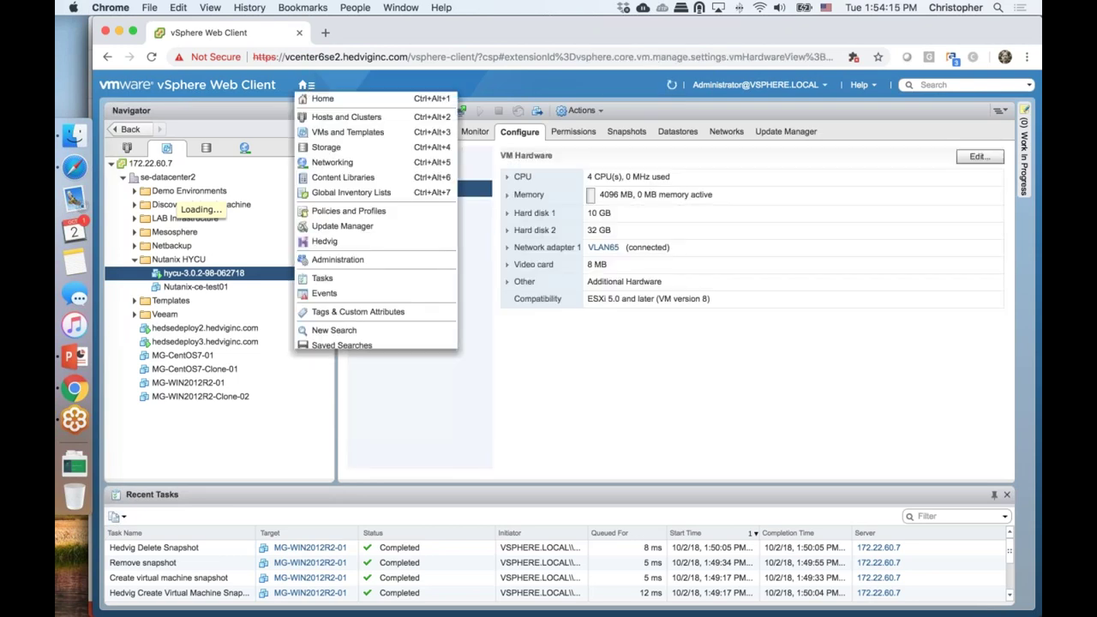
{"action": "left_click", "coordinate": [325, 240]}
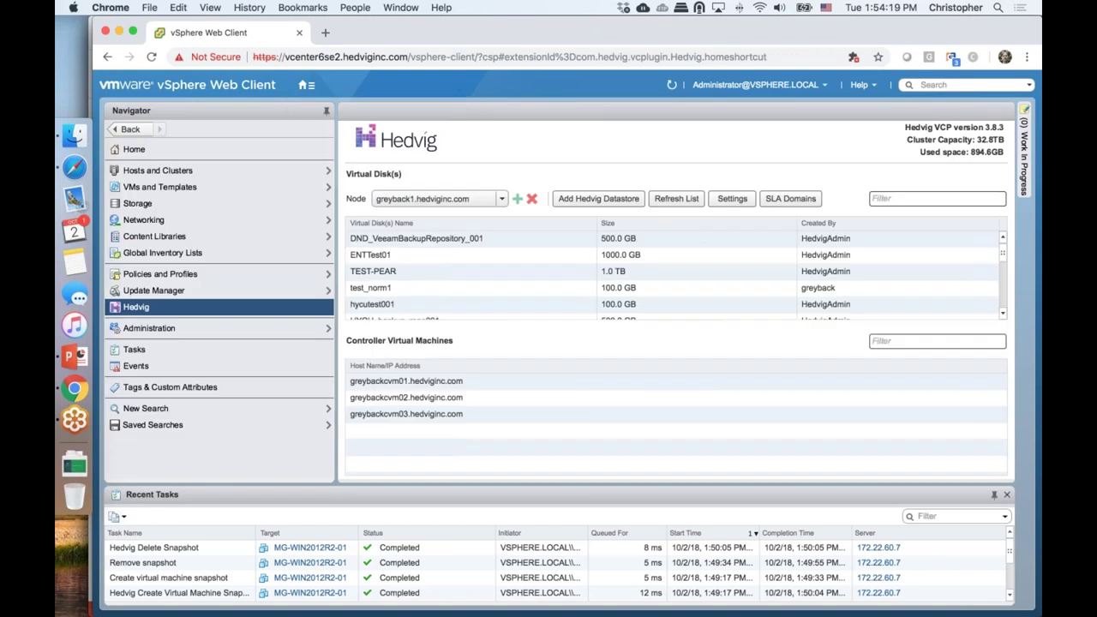
- Review the frequency and retention of the current Hedvig SLA domains and close the list
{"action": "left_click", "coordinate": [777, 201]}
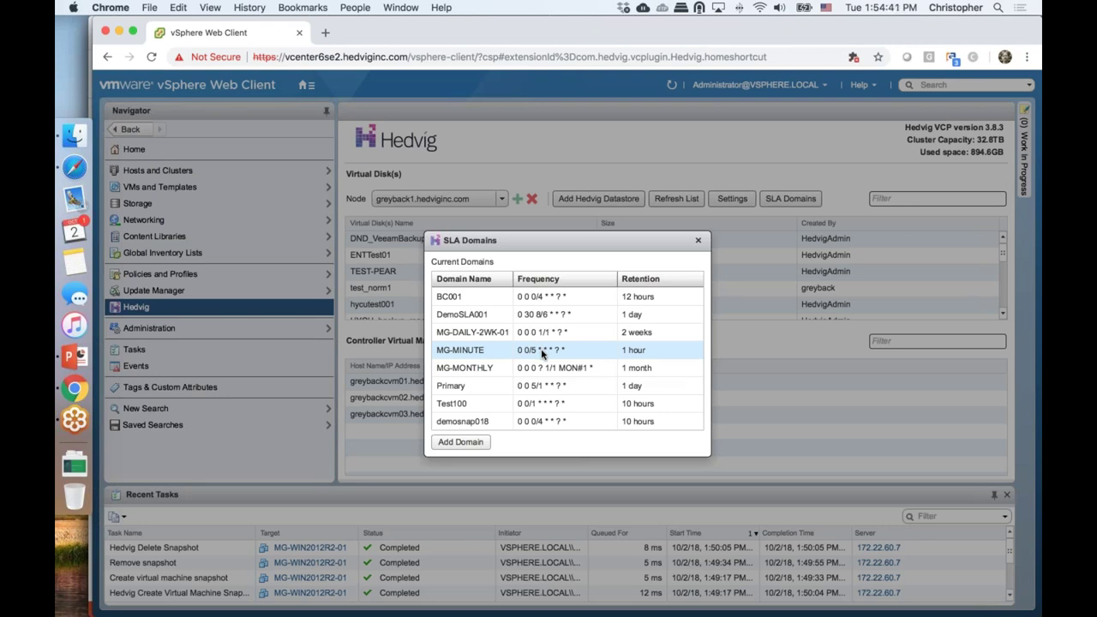
{"action": "left_click", "coordinate": [700, 243]}
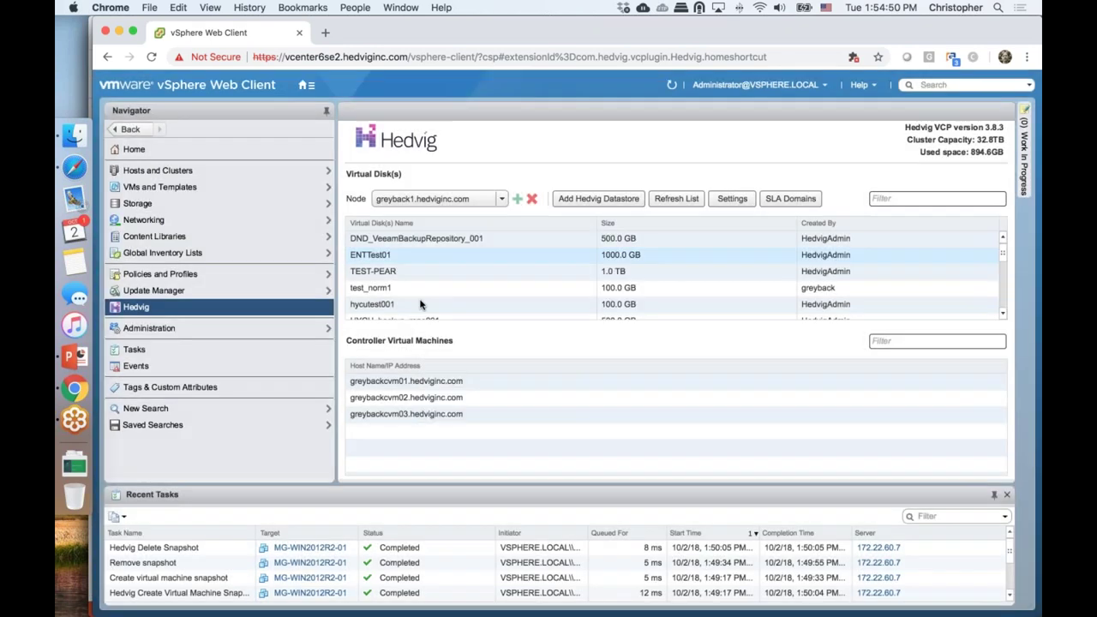
- Go to the VMs and Templates inventory and show the available actions for hycu-3.0.2-98-062718, including the Hedvig actions
{"action": "left_click", "coordinate": [194, 188]}
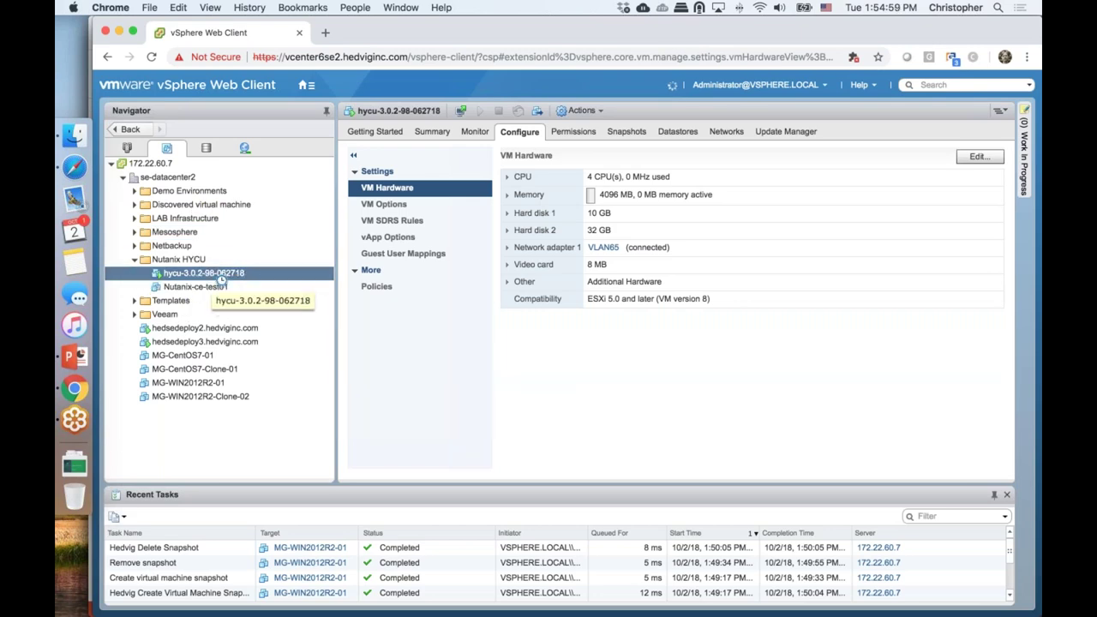
{"action": "right_click", "coordinate": [216, 277]}
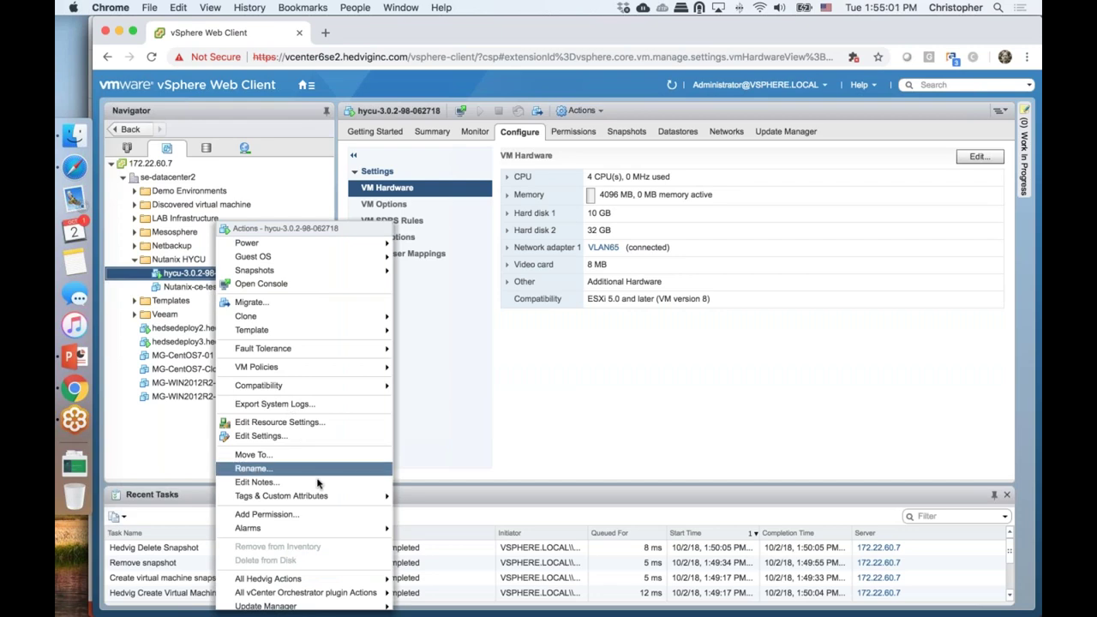
{"action": "mouse_move", "coordinate": [333, 581]}
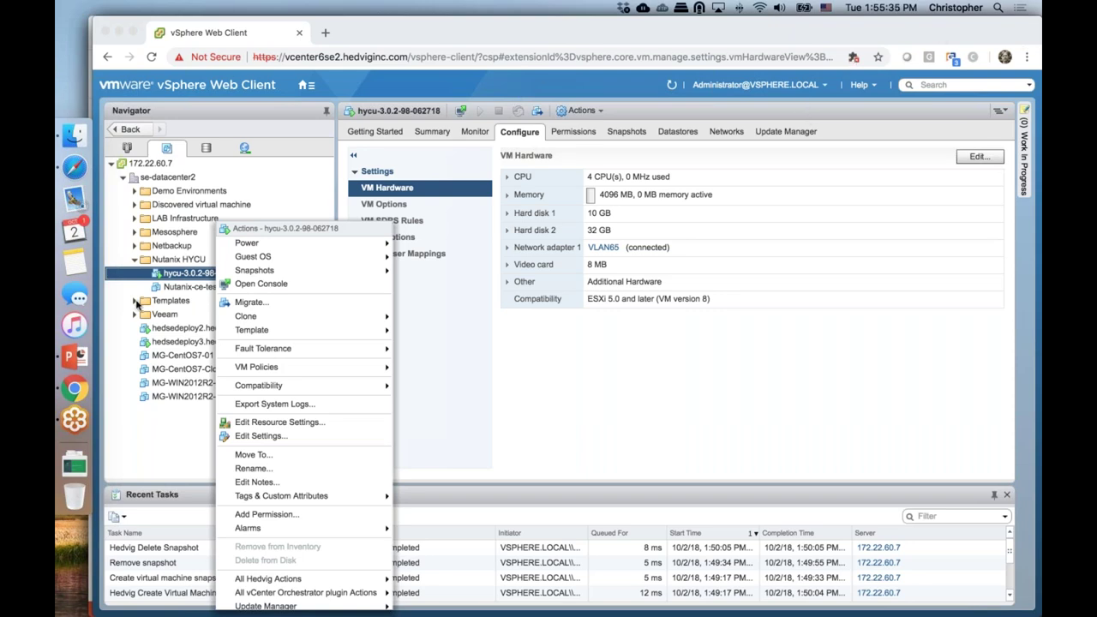
- Switch to Microsoft PowerPoint
{"action": "left_click", "coordinate": [76, 357]}
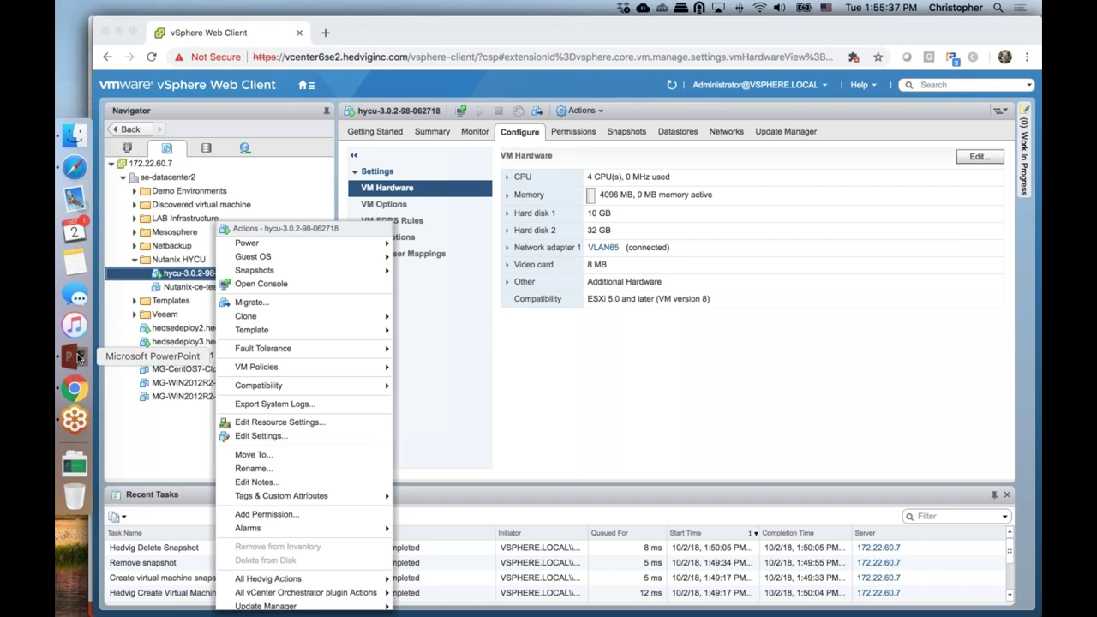